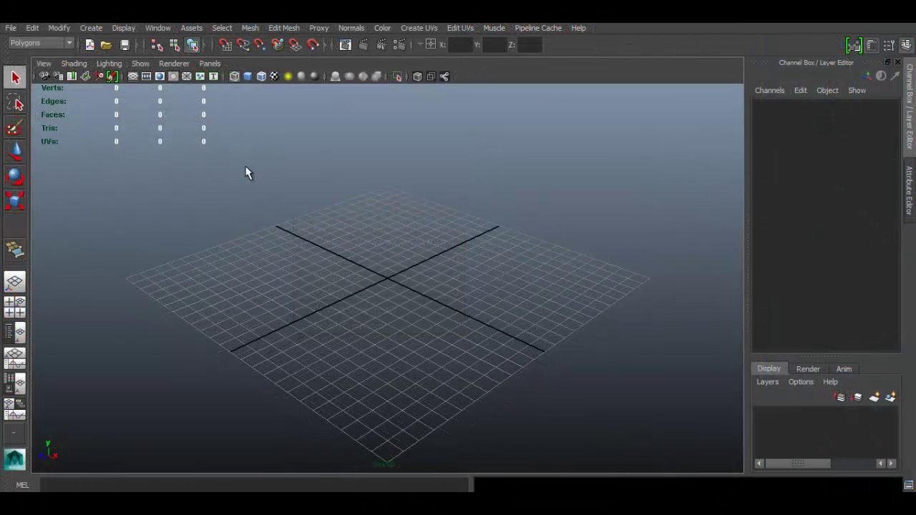
- Create a polygon cube at the grid origin and switch the viewport to shaded display
click(286, 27)
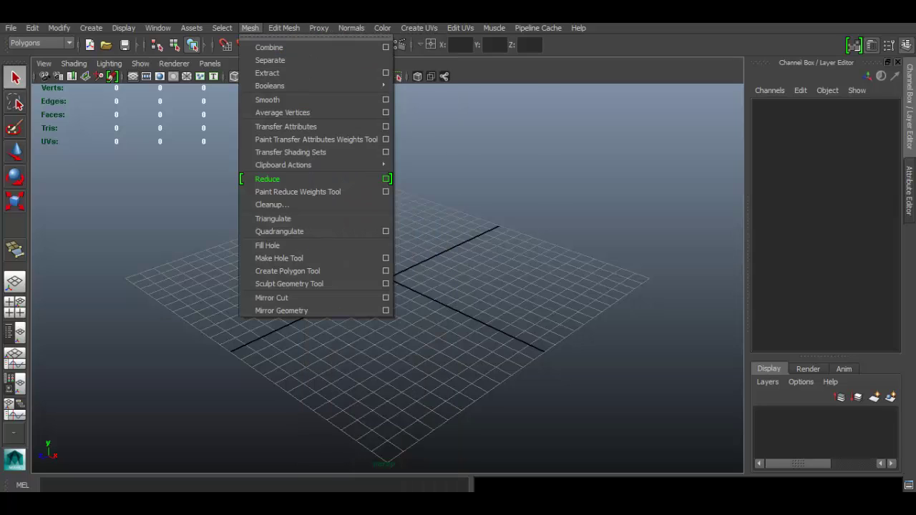
click(250, 28)
click(93, 29)
mouse_move(108, 62)
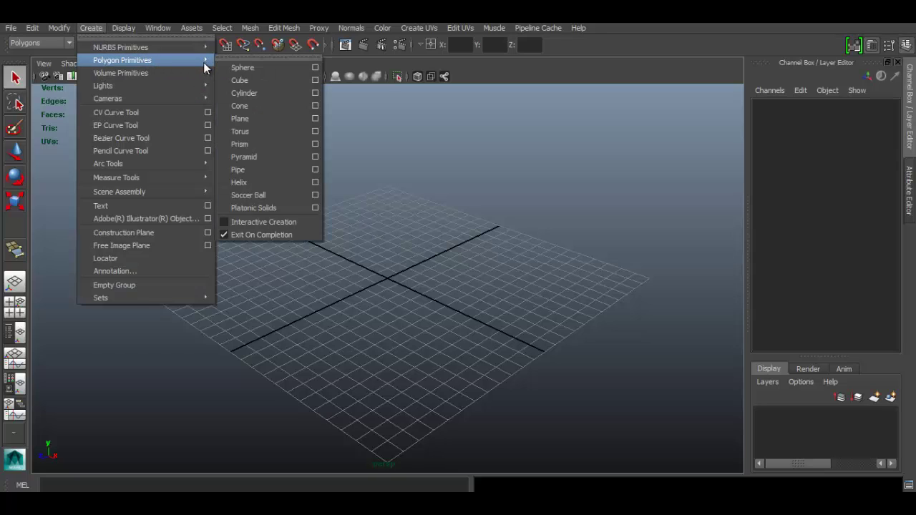
click(240, 80)
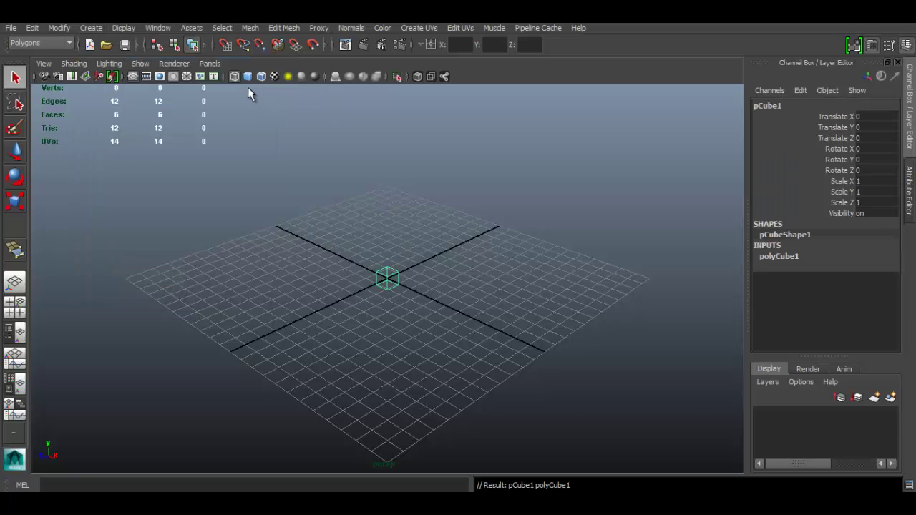
scroll(380, 273, up, 4)
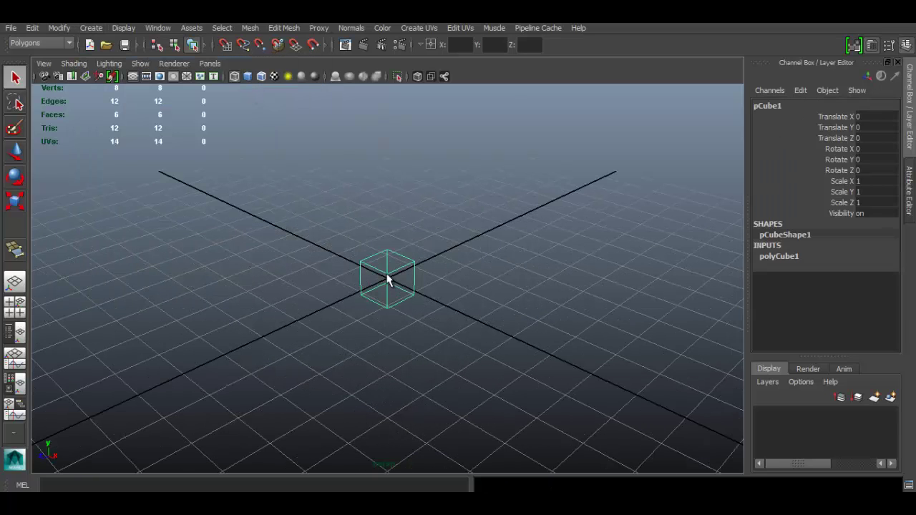
key(5)
scroll(423, 292, up, 5)
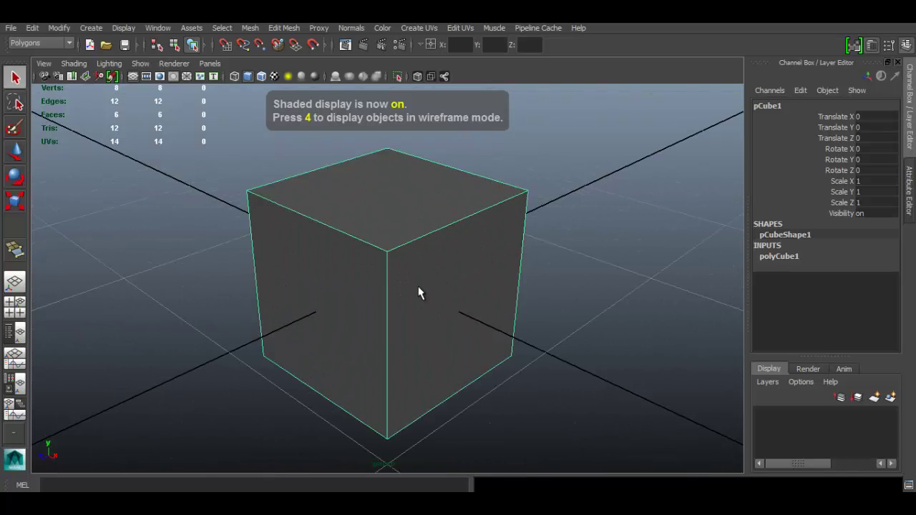
click(285, 29)
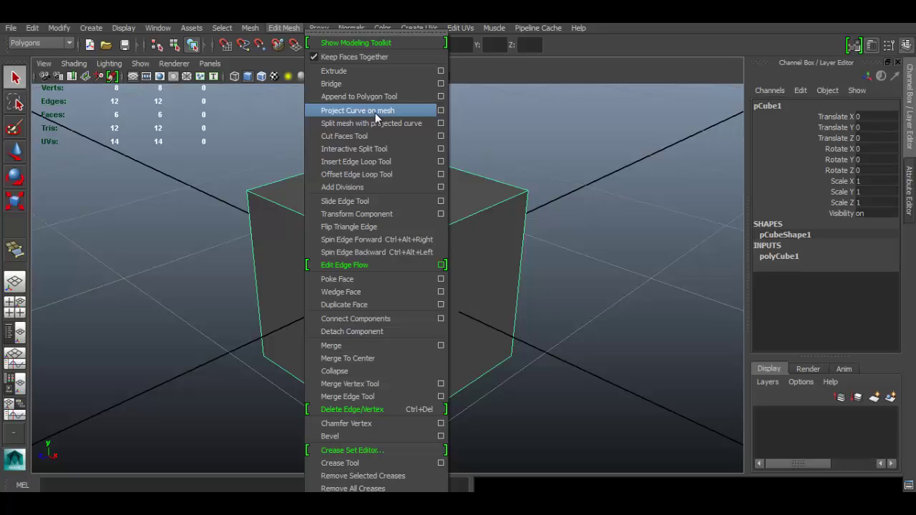
click(620, 74)
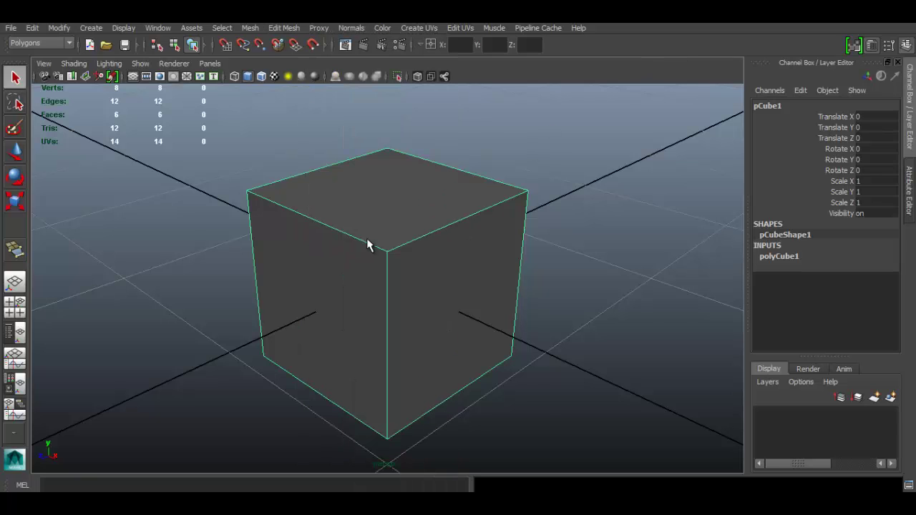
- In the front view, draw an eight-point wavy CV curve running vertically through the cube, from above its upper edge to below its lower edge
key(space)
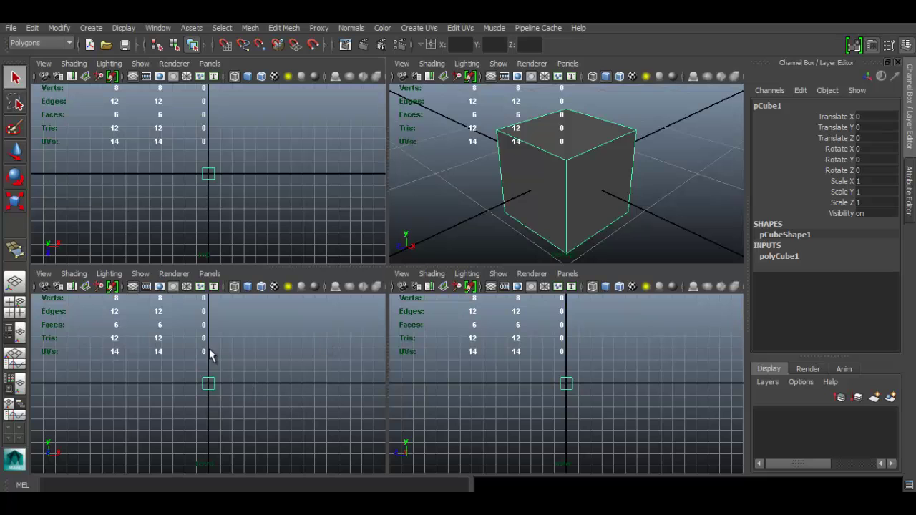
key(space)
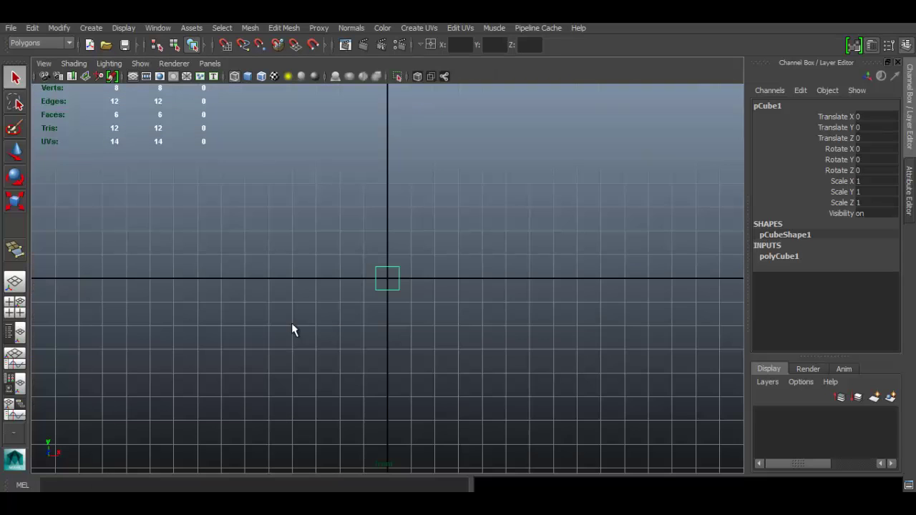
scroll(418, 269, up, 10)
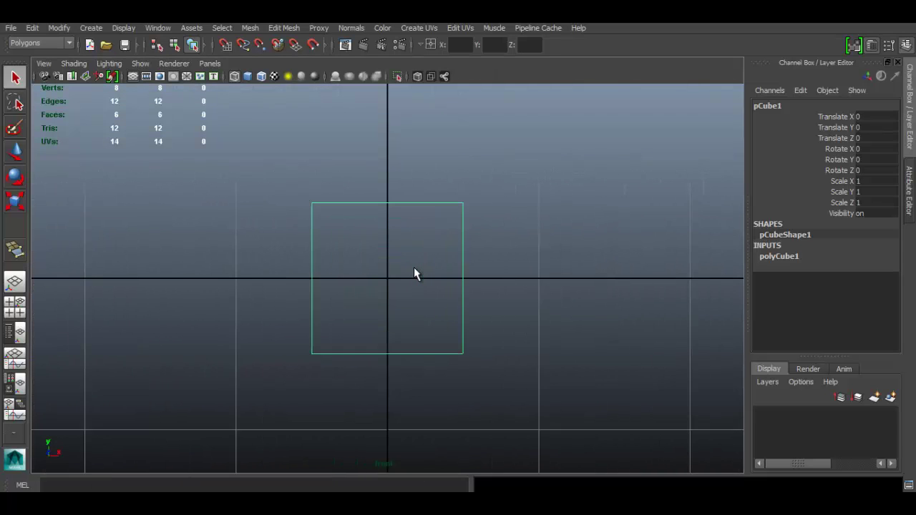
click(93, 29)
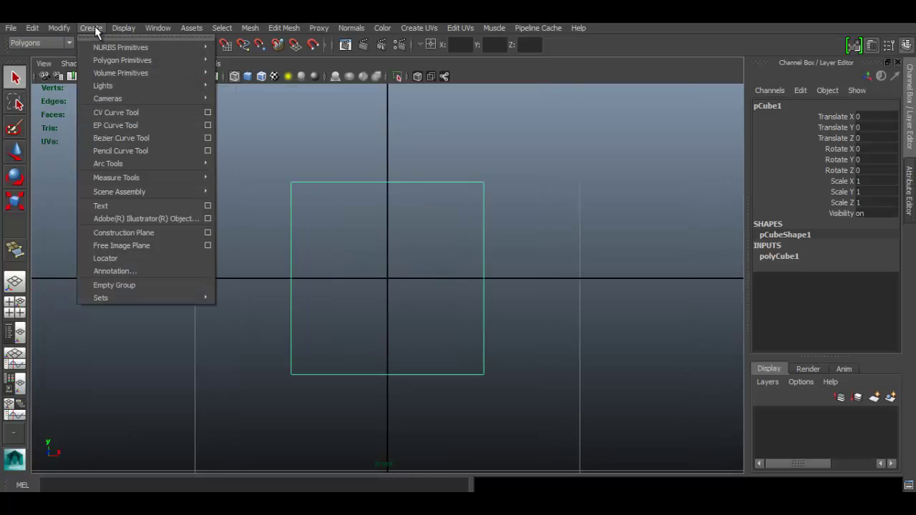
click(110, 112)
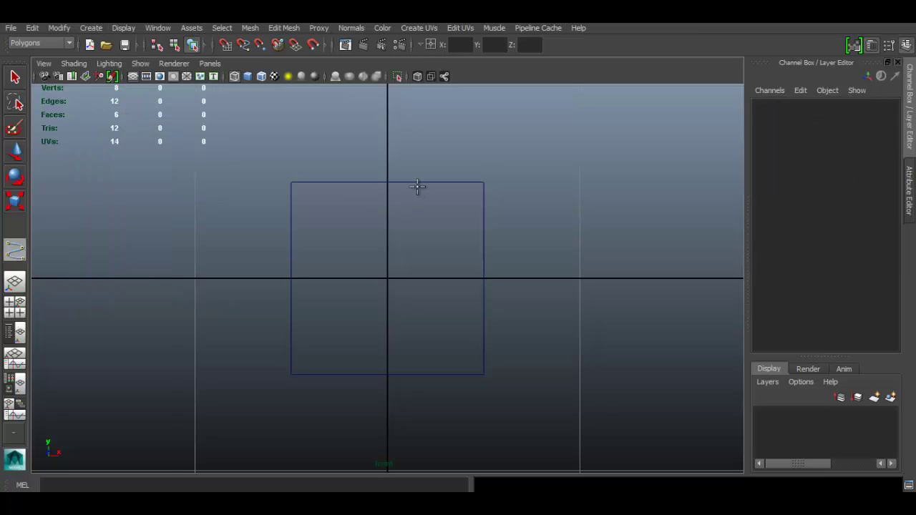
scroll(368, 190, up, 1)
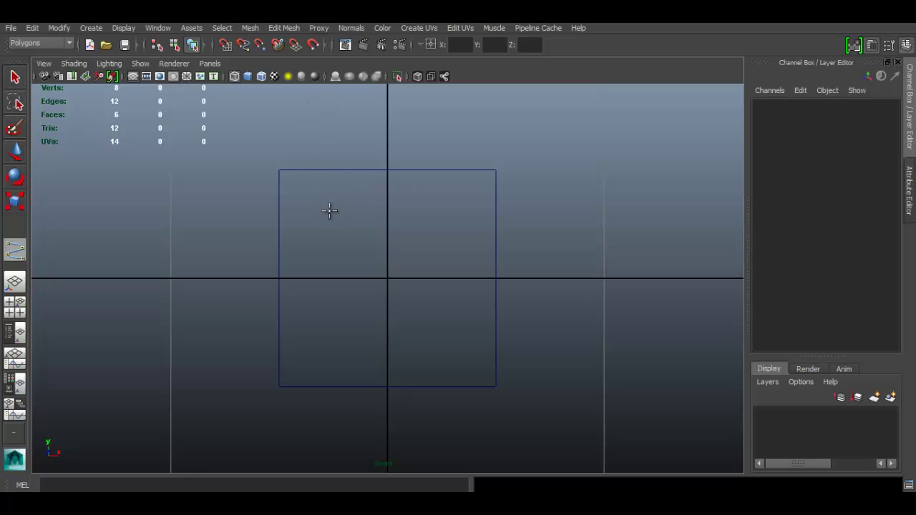
click(309, 109)
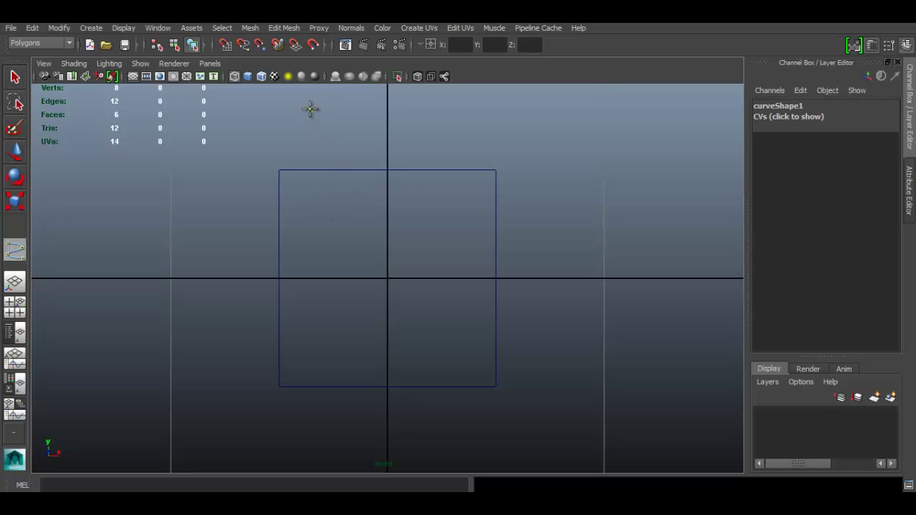
click(333, 151)
click(401, 188)
click(400, 241)
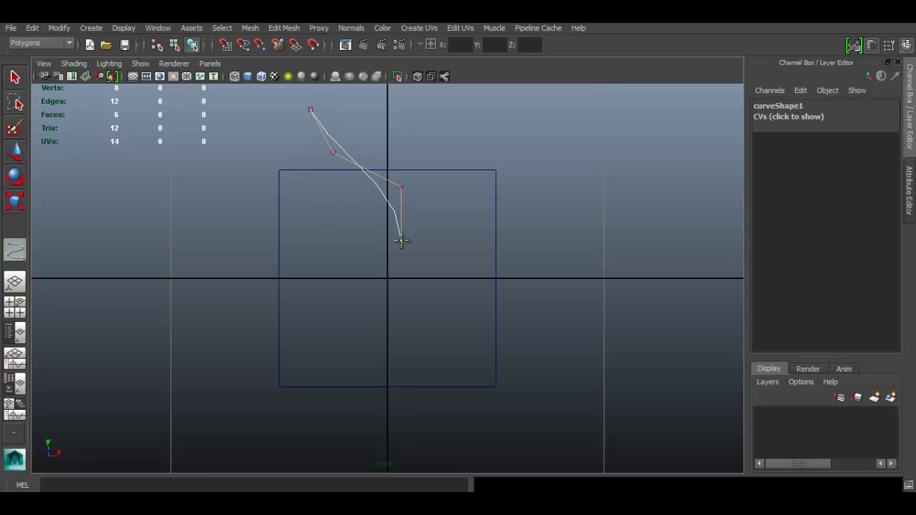
click(399, 301)
click(384, 354)
click(357, 410)
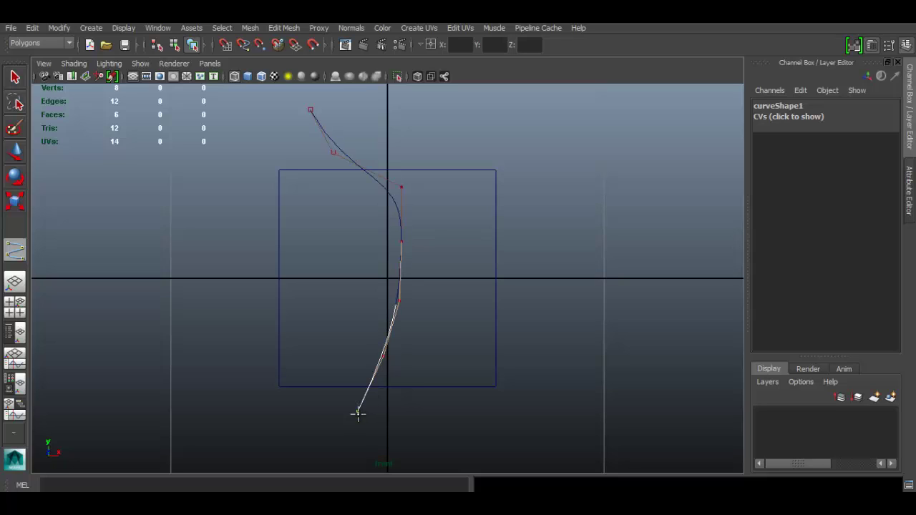
click(362, 449)
key(Return)
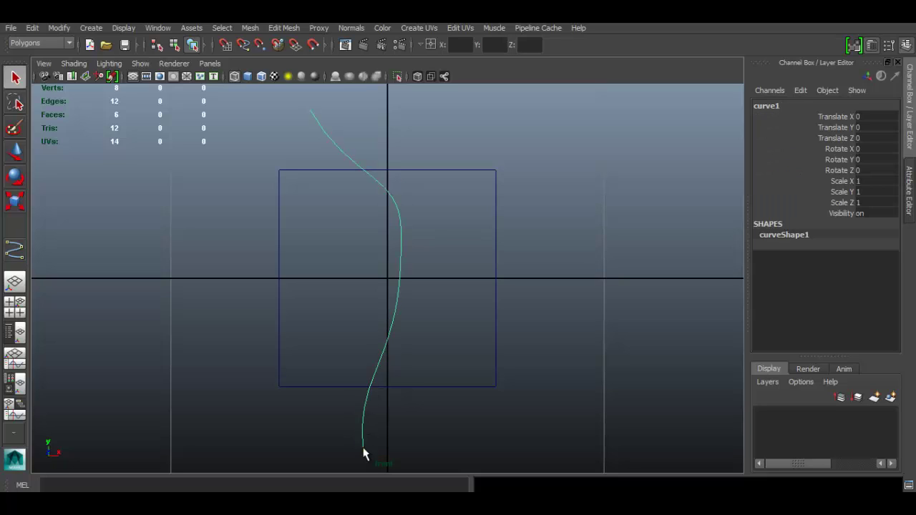
- Return to the perspective view and scale the curve uniformly to about 1.83 on all axes
key(space)
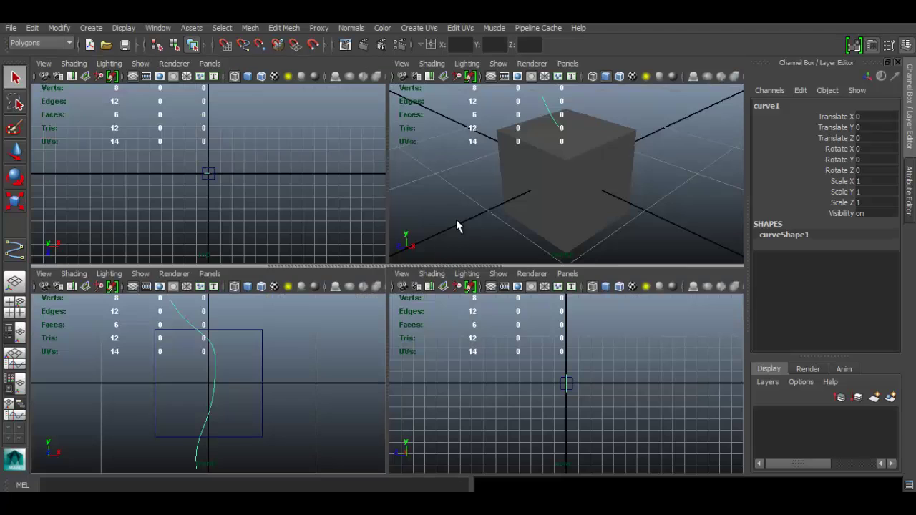
key(space)
key(space)
alt+drag(382, 257, 522, 212)
key(r)
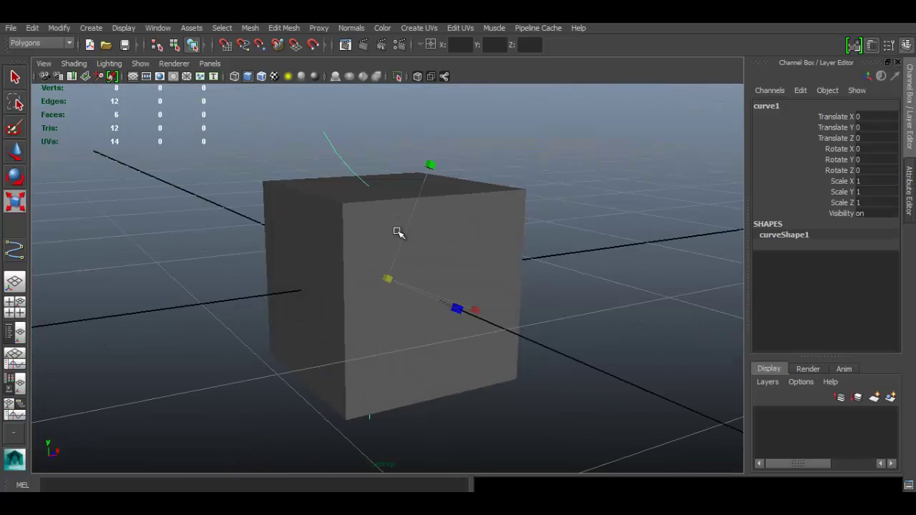
alt+drag(401, 284, 531, 291)
alt+right_drag(531, 291, 419, 219)
alt+drag(419, 219, 393, 217)
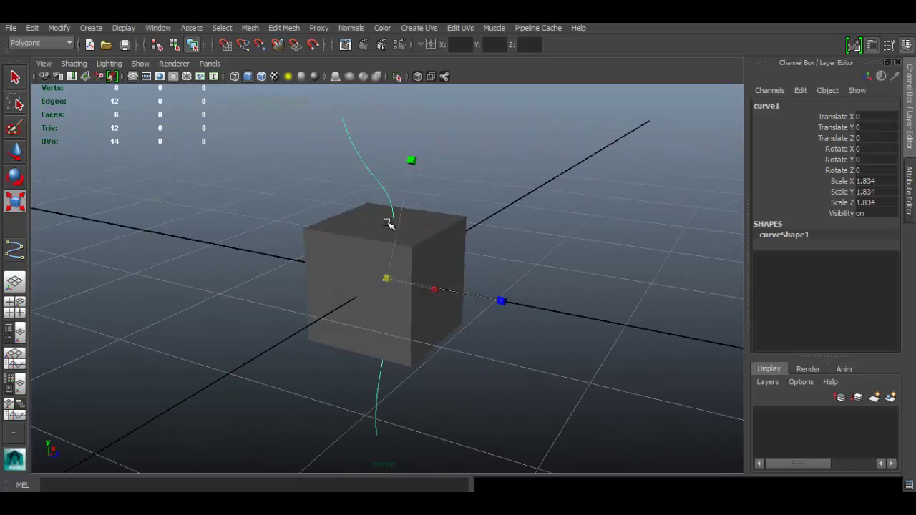
alt+right_drag(392, 216, 511, 272)
- Select the cube and the curve, and apply Project Curve on mesh from an angled perspective view
key(q)
click(430, 203)
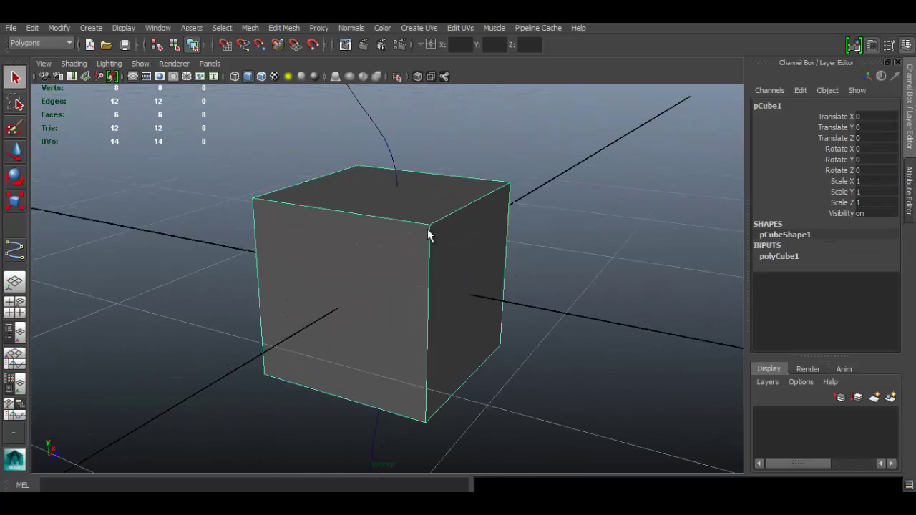
alt+middle_drag(429, 177, 368, 140)
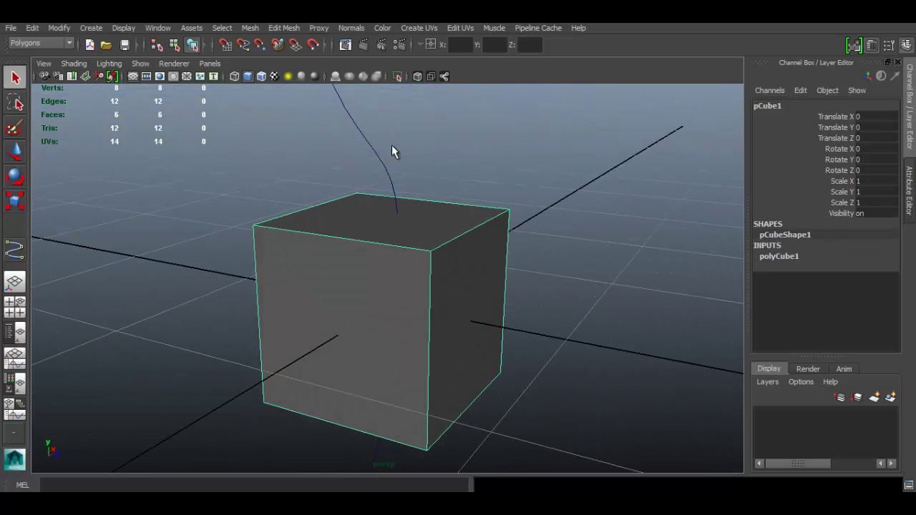
click(391, 145)
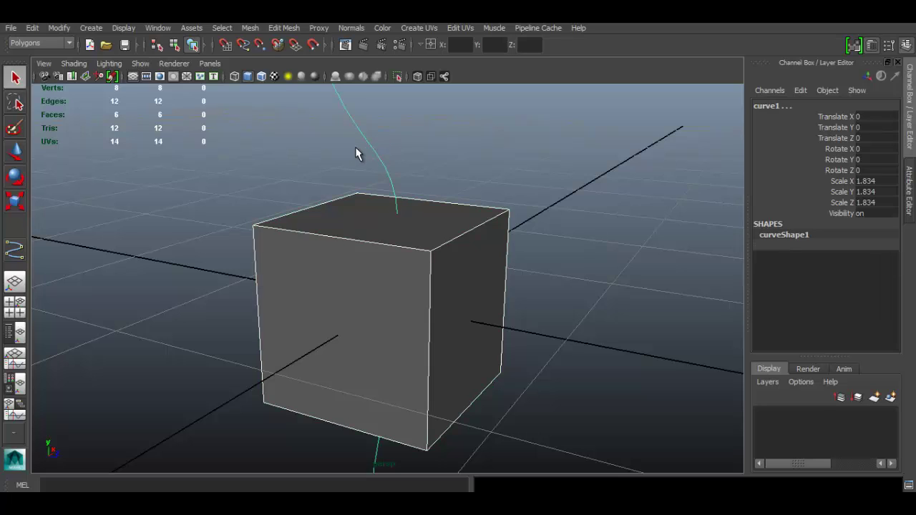
click(283, 29)
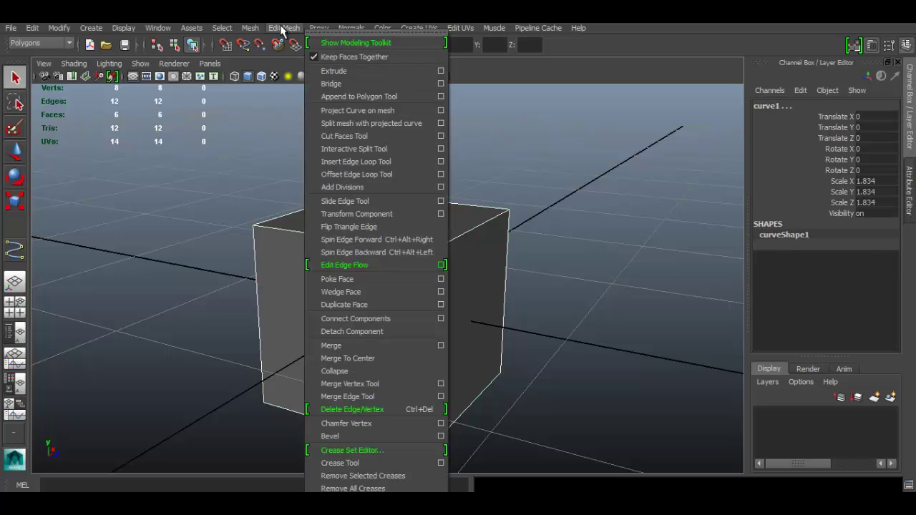
click(393, 111)
alt+drag(408, 238, 458, 220)
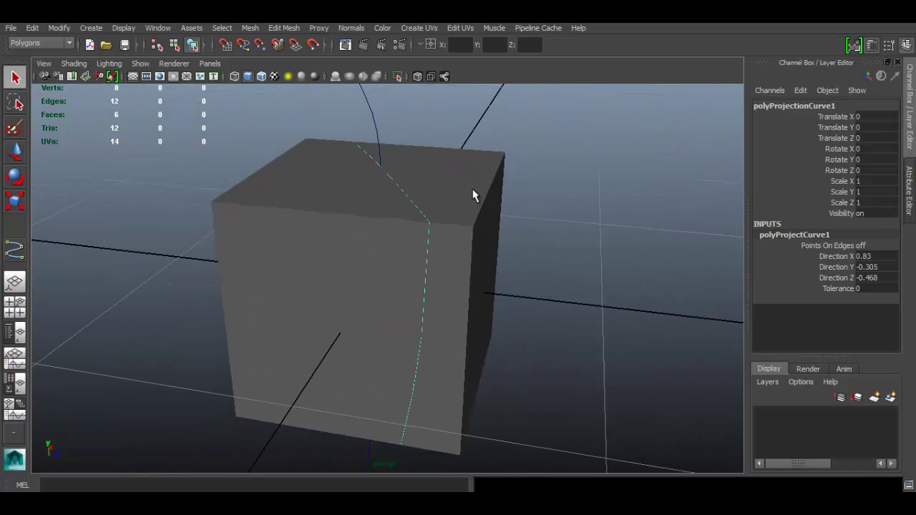
click(445, 219)
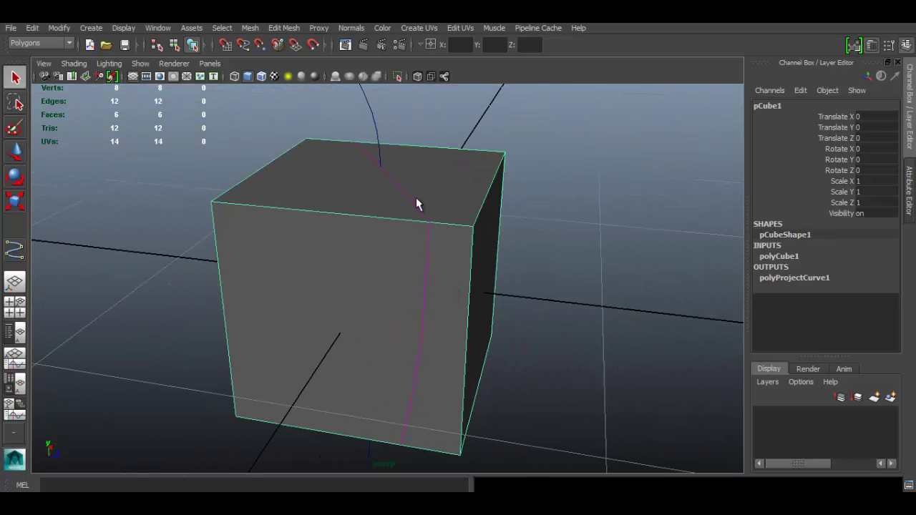
- Move the original curve along the Z axis to test how its projection on the cube follows
alt+drag(429, 315, 484, 221)
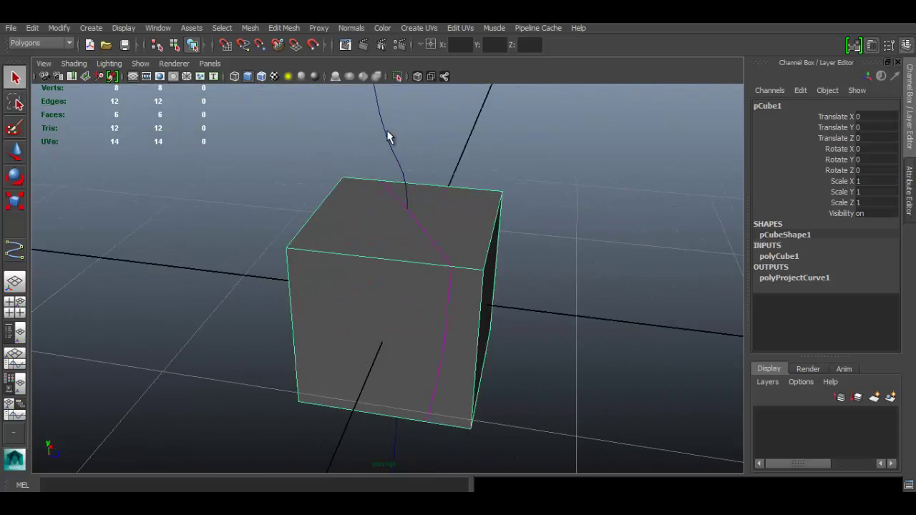
alt+drag(403, 136, 391, 127)
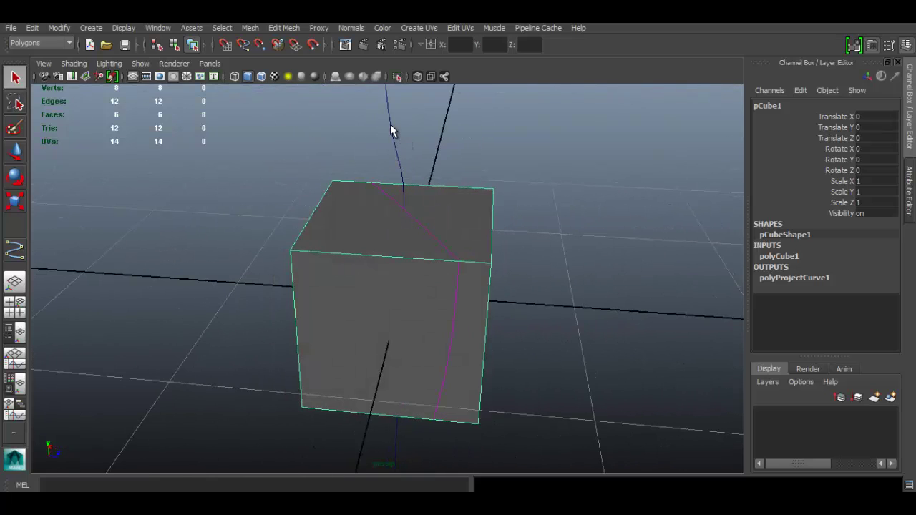
click(390, 127)
key(w)
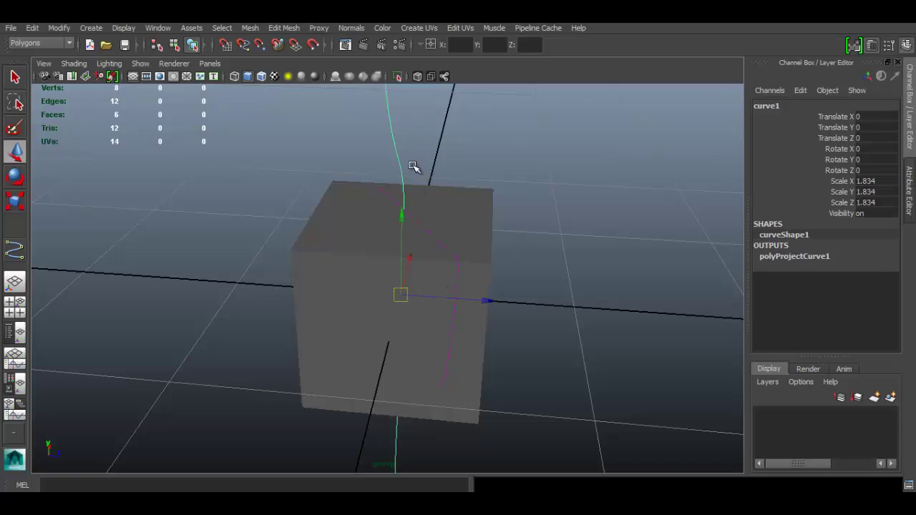
drag(484, 301, 593, 289)
- Select the cube together with the curve projected on its surface for the Split mesh with projected curve command
click(462, 184)
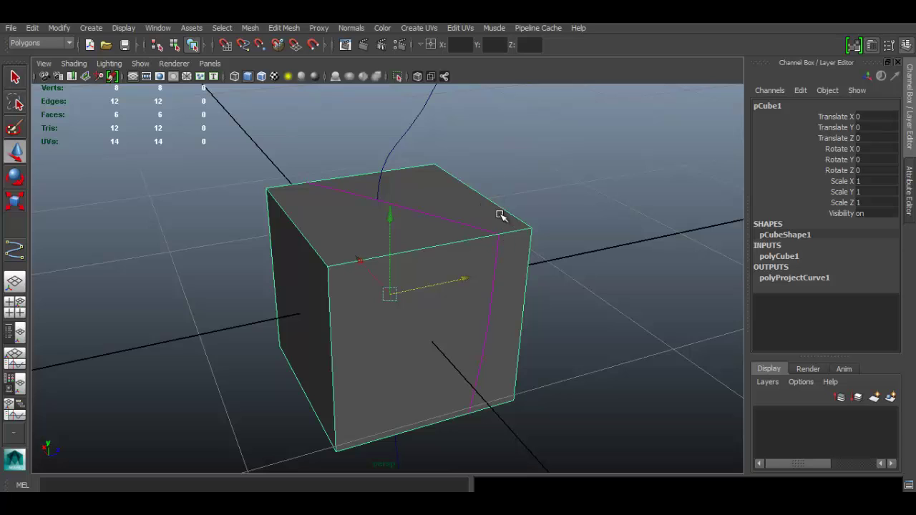
click(505, 261)
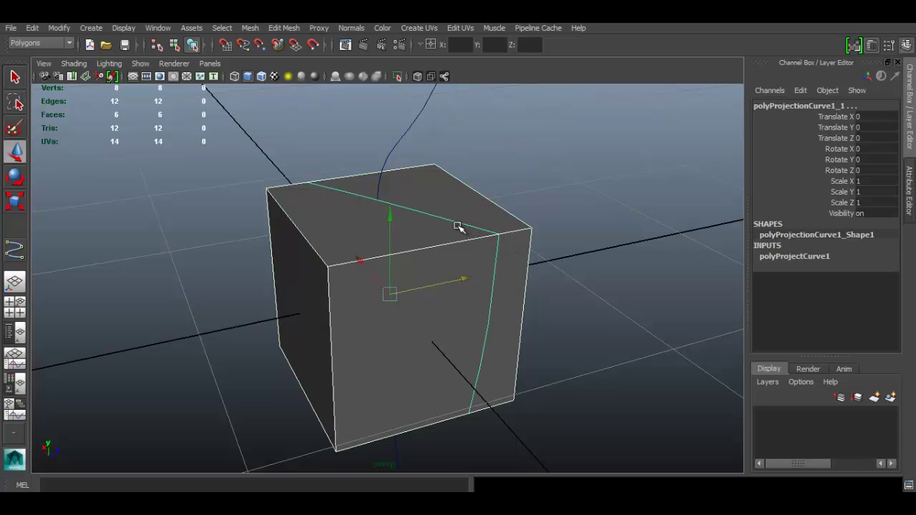
click(295, 28)
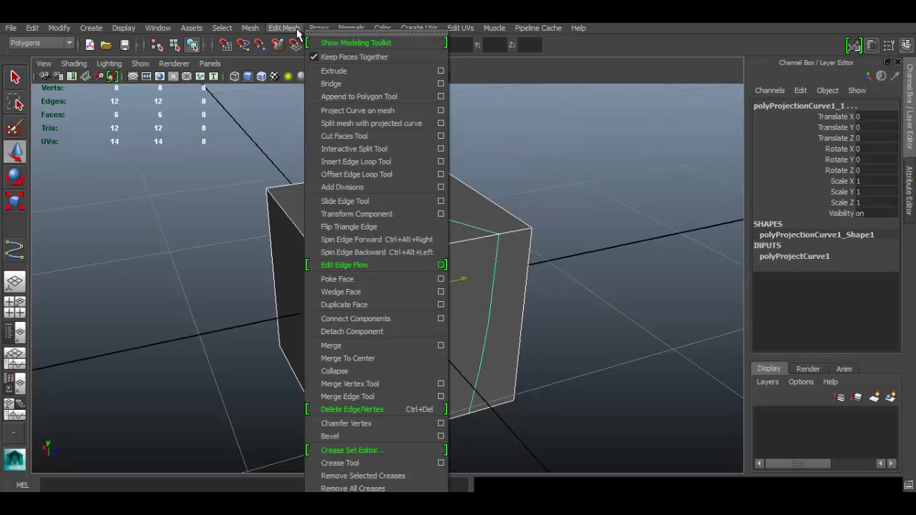
click(408, 126)
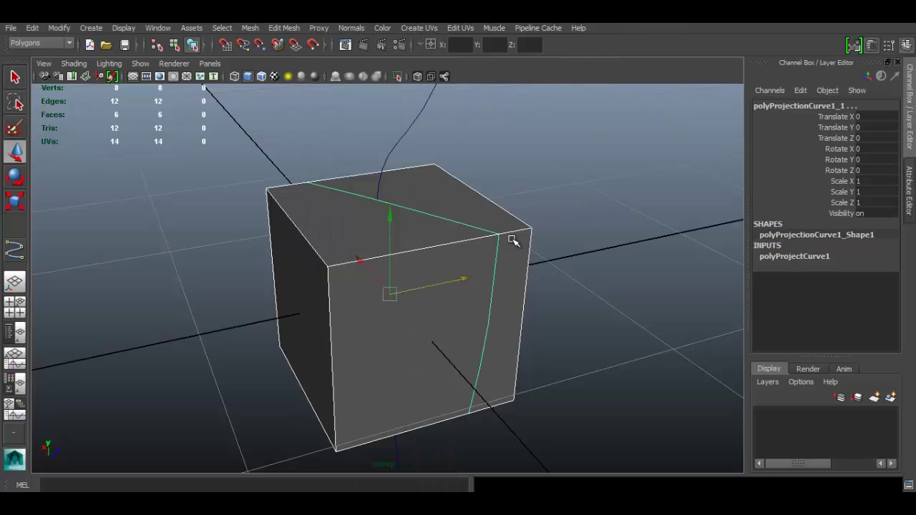
- Examine the curve projected on the cube from several sides, including the front and back faces
alt+drag(497, 233, 383, 179)
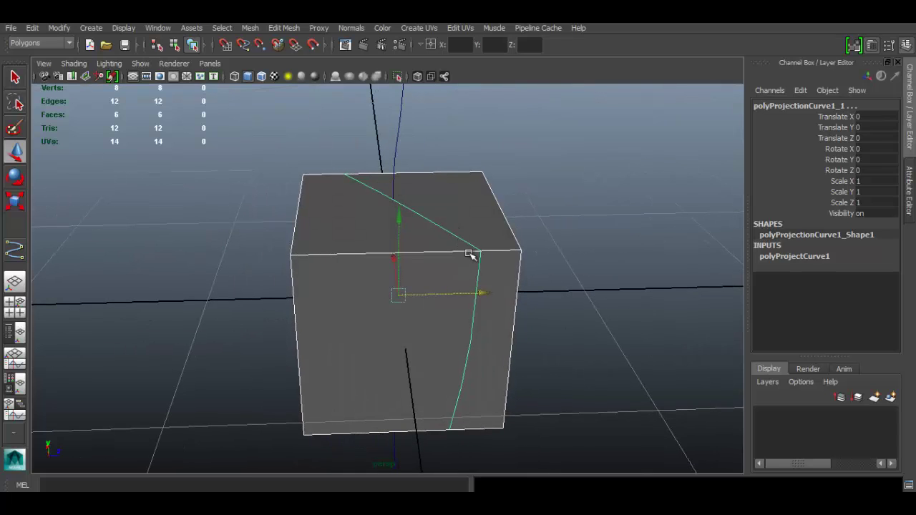
alt+drag(538, 358, 491, 246)
alt+drag(418, 330, 358, 255)
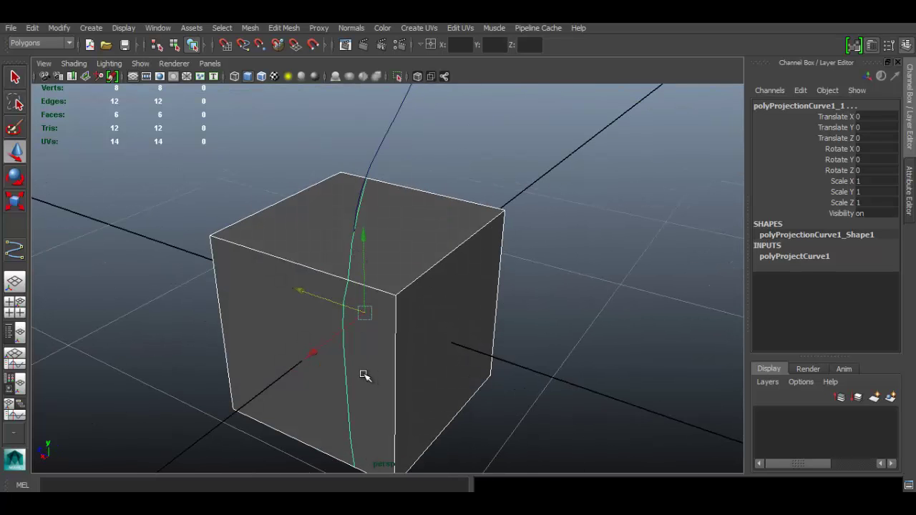
alt+drag(529, 201, 333, 171)
mouse_move(494, 324)
alt+mouse_down()
mouse_move(480, 304)
mouse_move(494, 319)
alt+mouse_up()
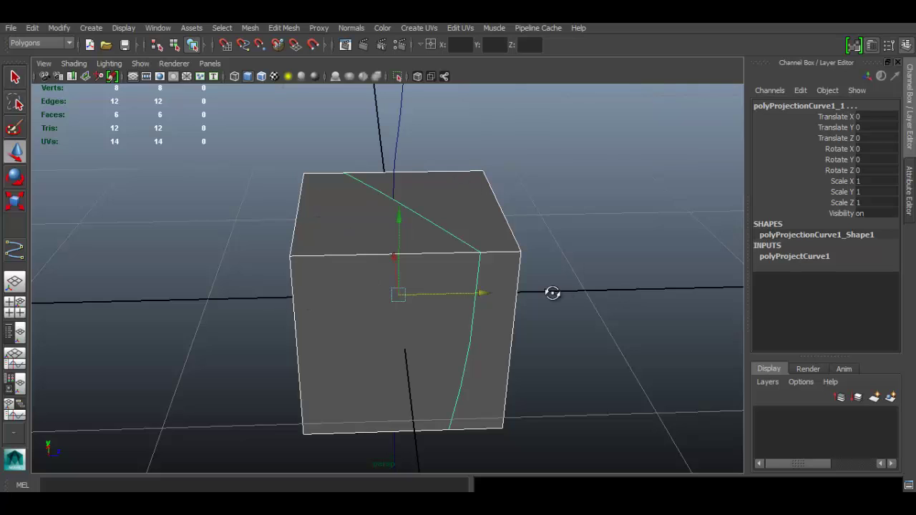
alt+drag(566, 297, 478, 211)
alt+drag(534, 346, 540, 347)
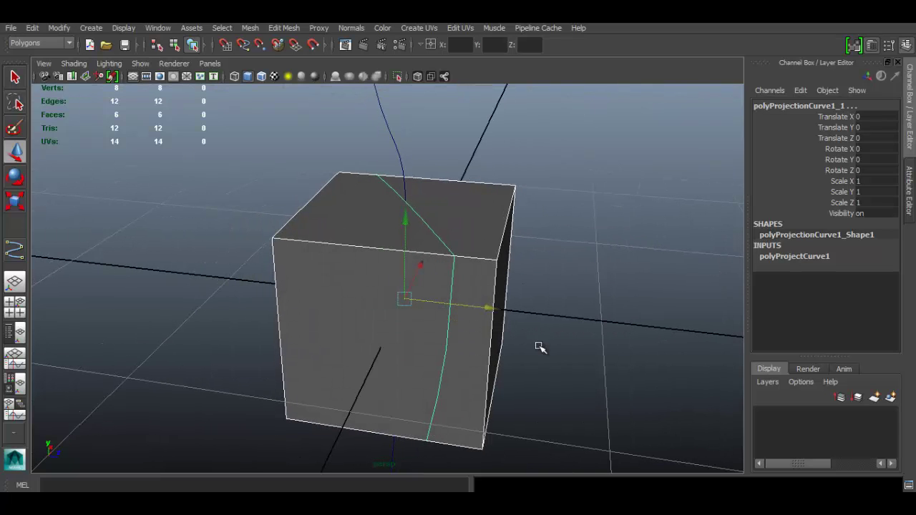
- Split the cube's mesh with the projected curve, using the Split and detach edges option
click(281, 29)
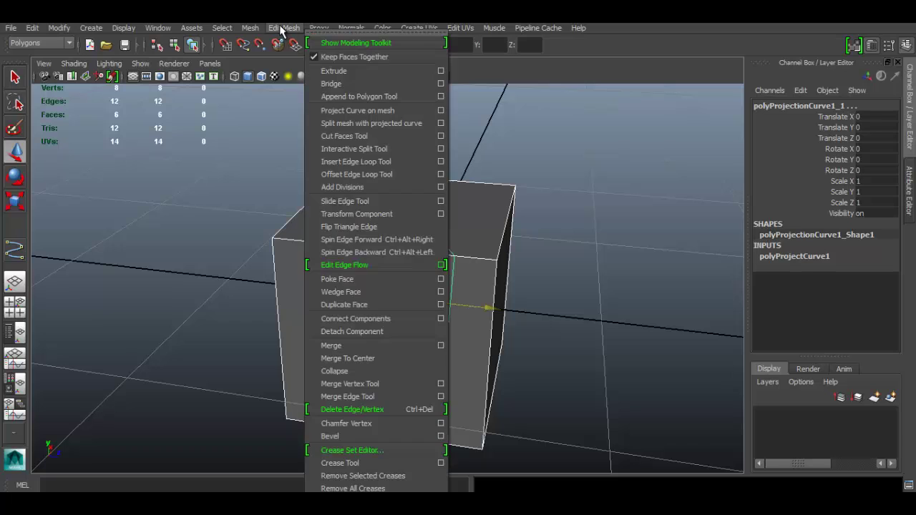
click(442, 123)
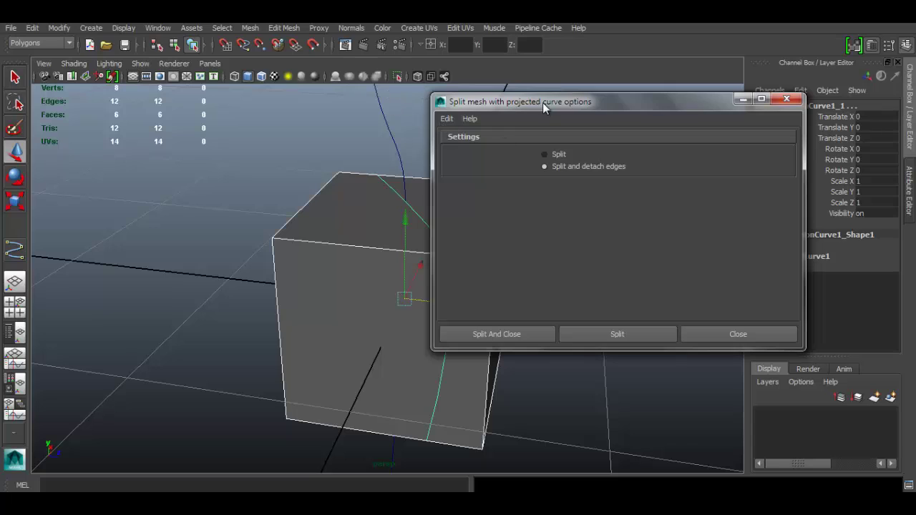
drag(546, 103, 549, 99)
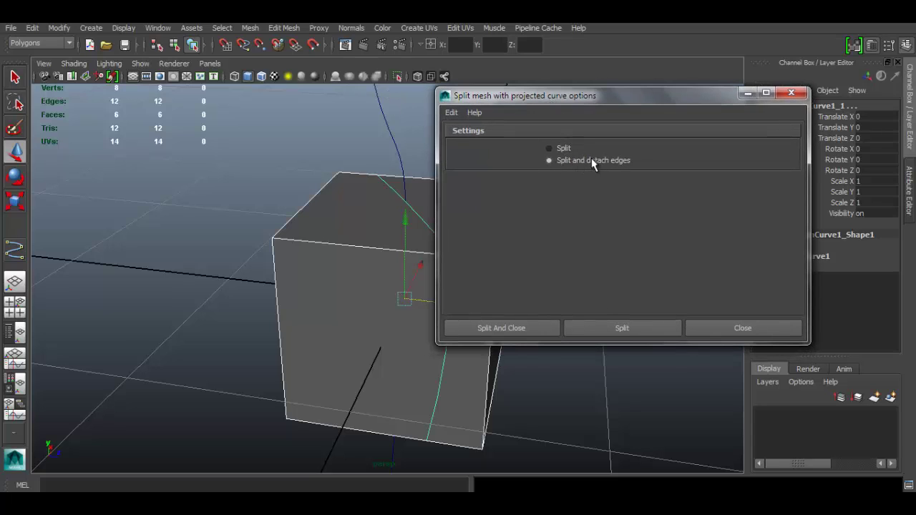
click(509, 327)
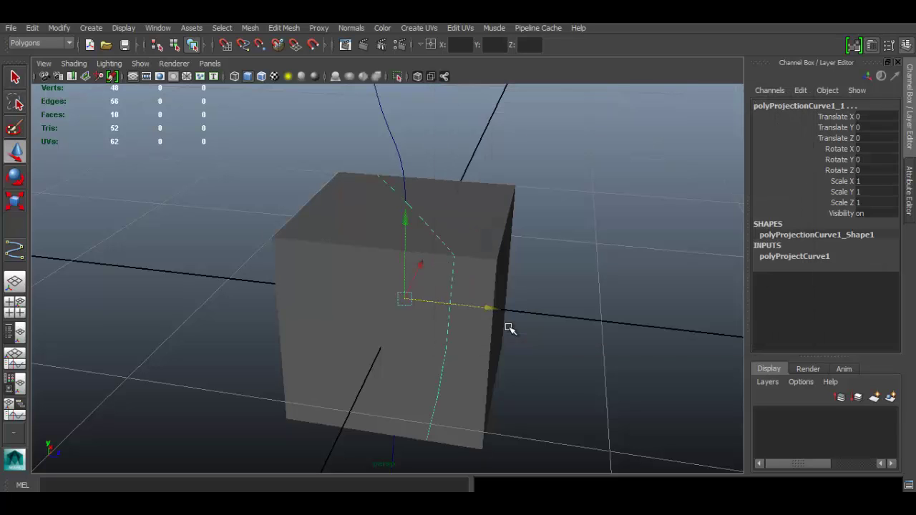
- Select the split cube and move it along the Z axis to -0.875, away from the curves
click(509, 208)
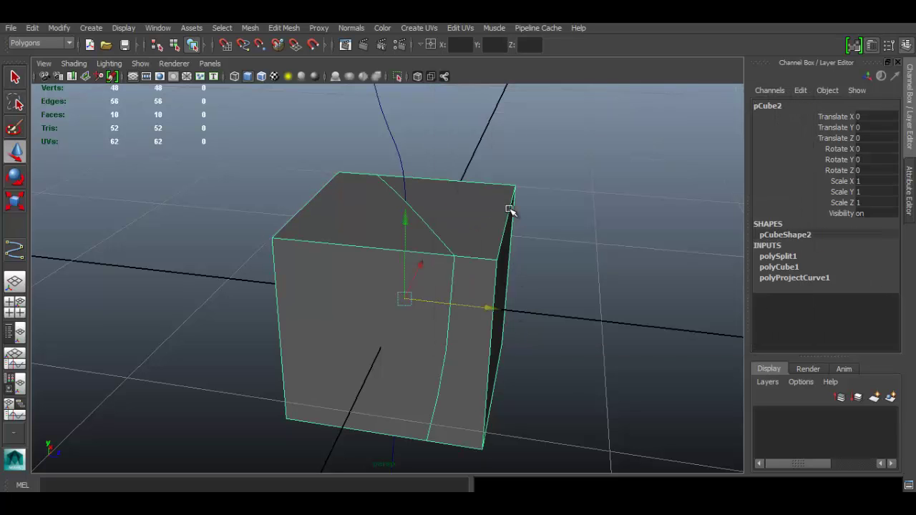
alt+drag(531, 280, 272, 300)
alt+drag(415, 266, 410, 243)
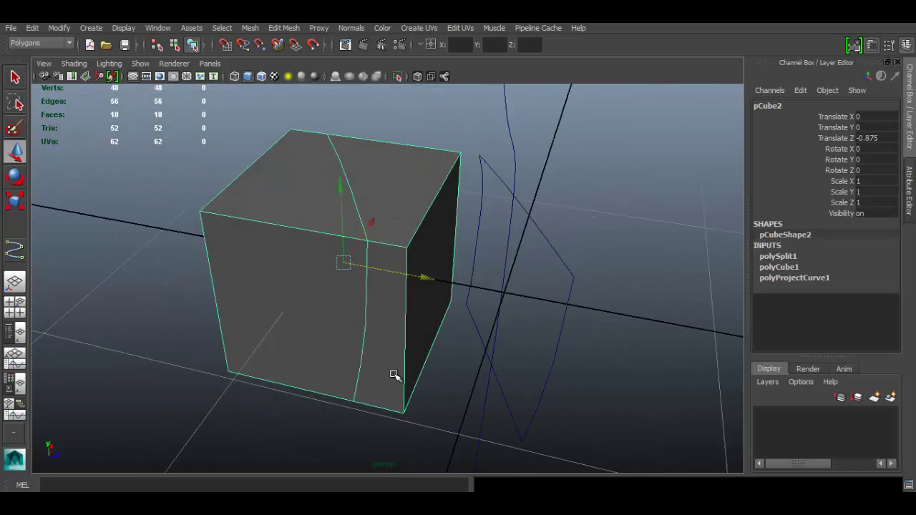
alt+drag(419, 384, 648, 247)
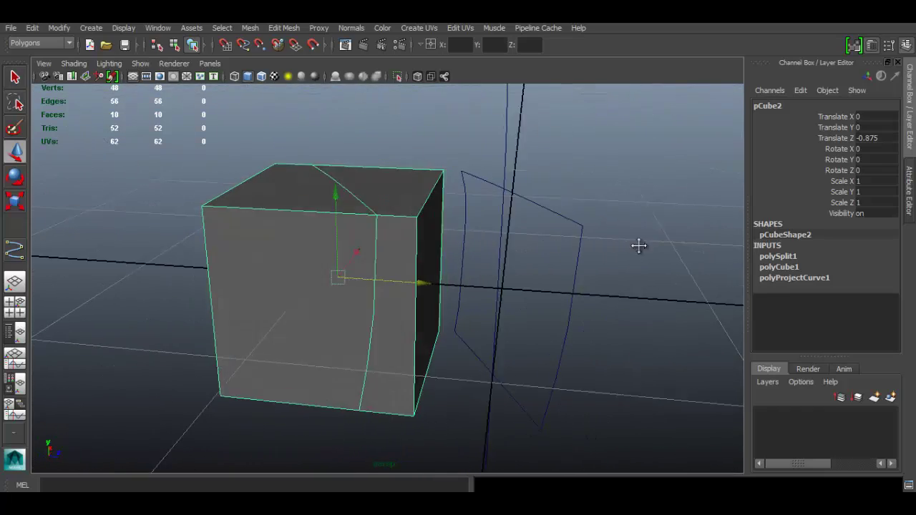
click(580, 236)
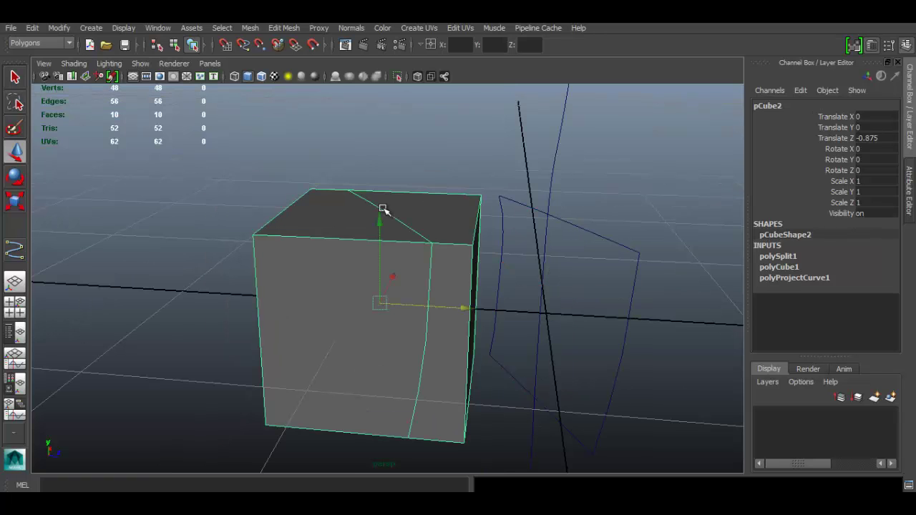
alt+drag(464, 188, 441, 199)
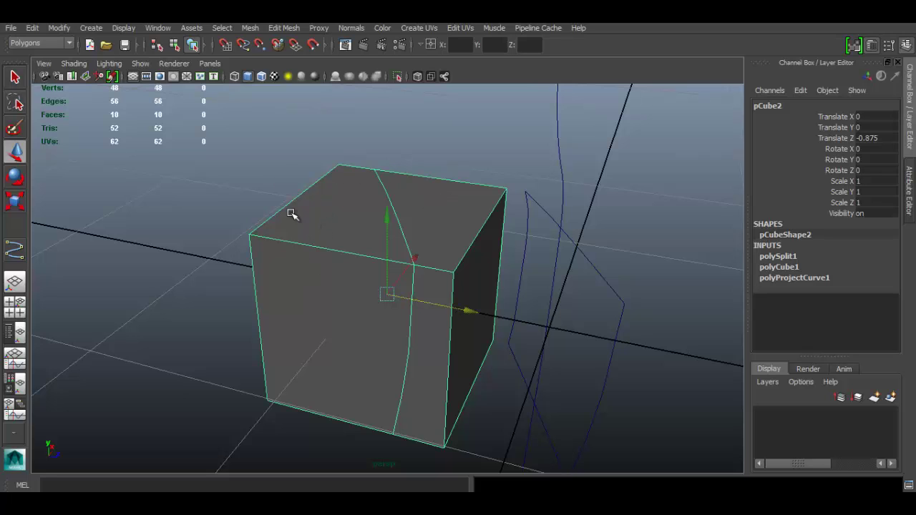
- Try to shift the large front face beside the cut along the Z axis in face mode, and return to object selection
scroll(472, 247, up, 3)
right_drag(343, 250, 352, 261)
click(381, 299)
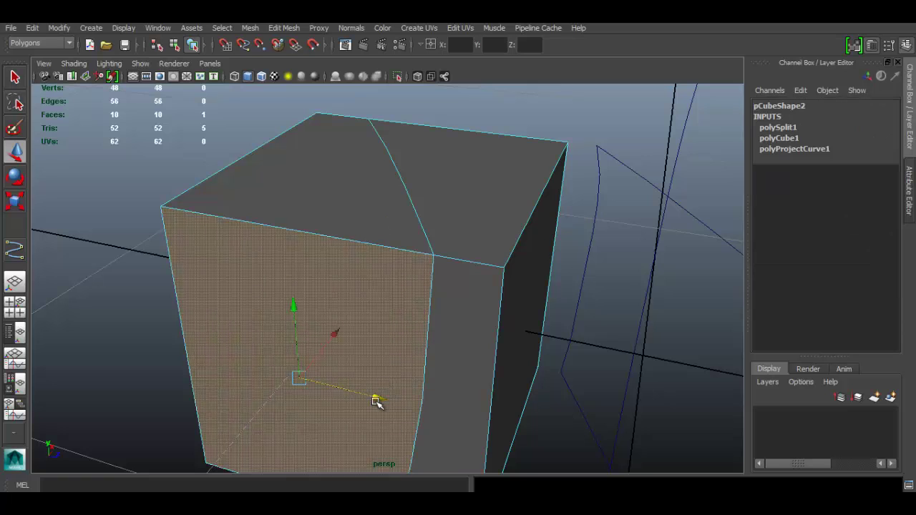
drag(378, 394, 352, 379)
alt+drag(474, 226, 427, 212)
alt+drag(458, 257, 329, 169)
right_click(329, 169)
click(387, 151)
click(391, 183)
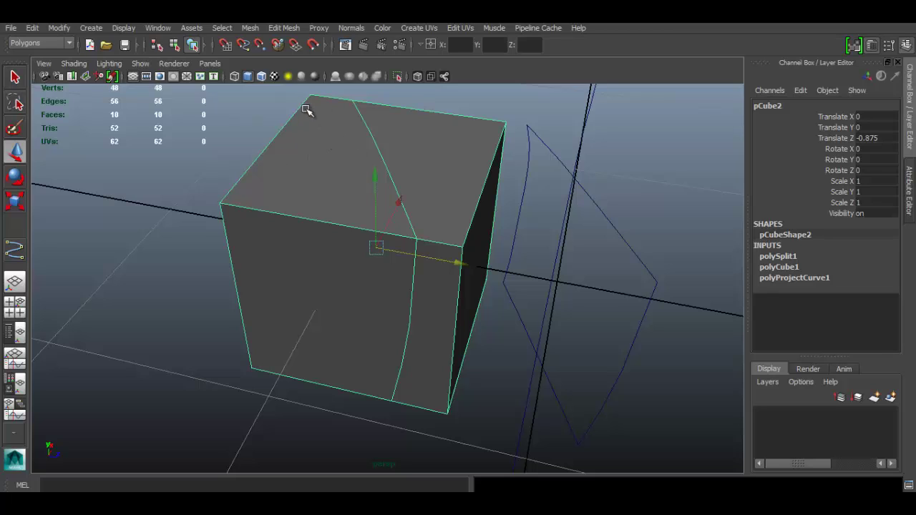
- Separate the split cube into individual objects and move the larger piece along the Z axis to -0.243
click(249, 29)
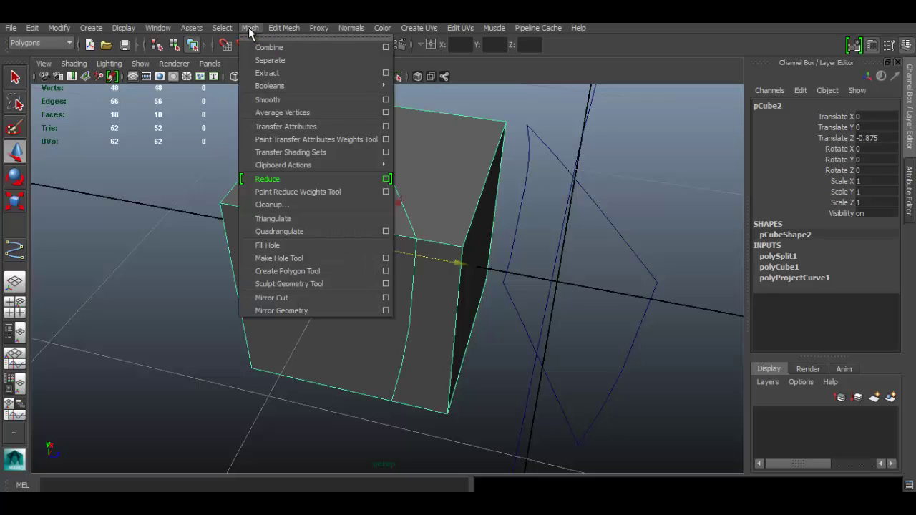
click(277, 62)
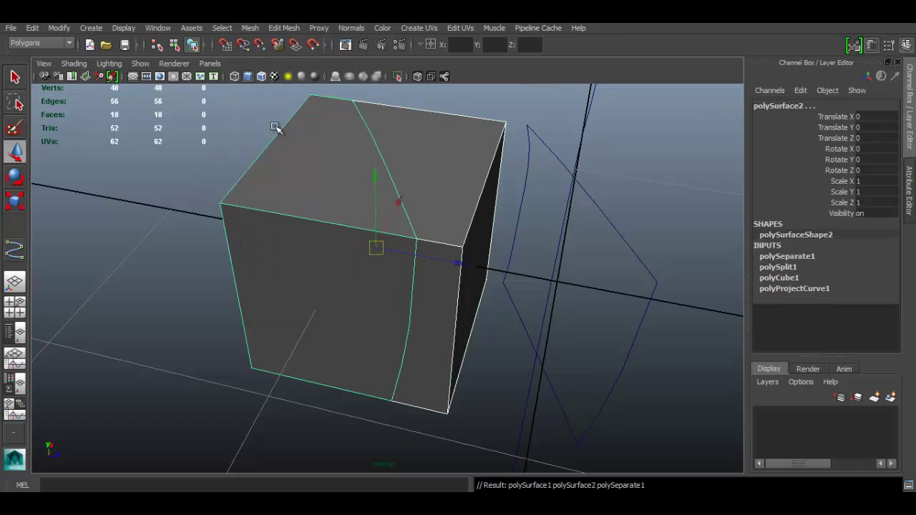
click(323, 168)
click(425, 157)
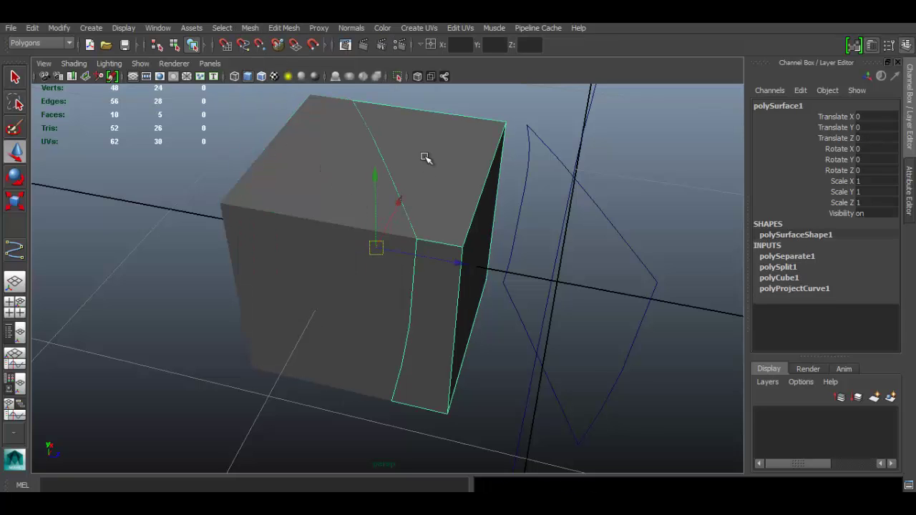
click(324, 174)
drag(458, 264, 329, 206)
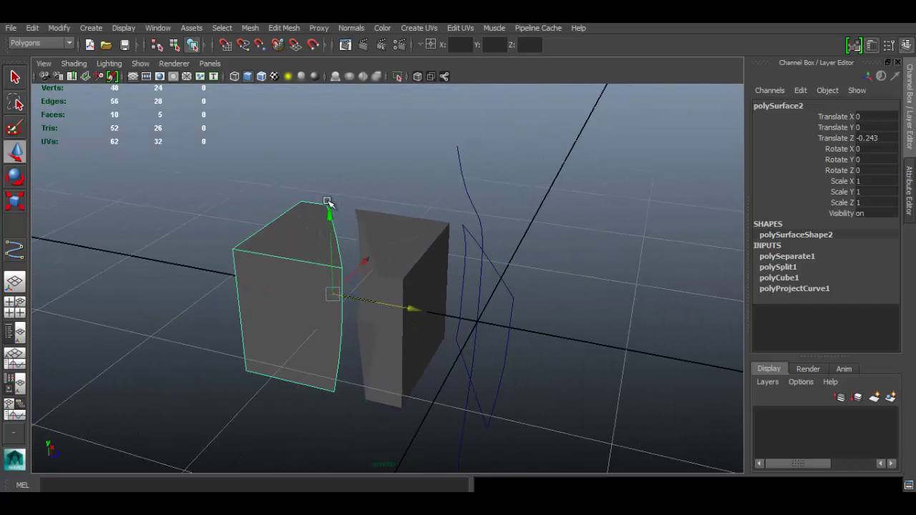
click(285, 28)
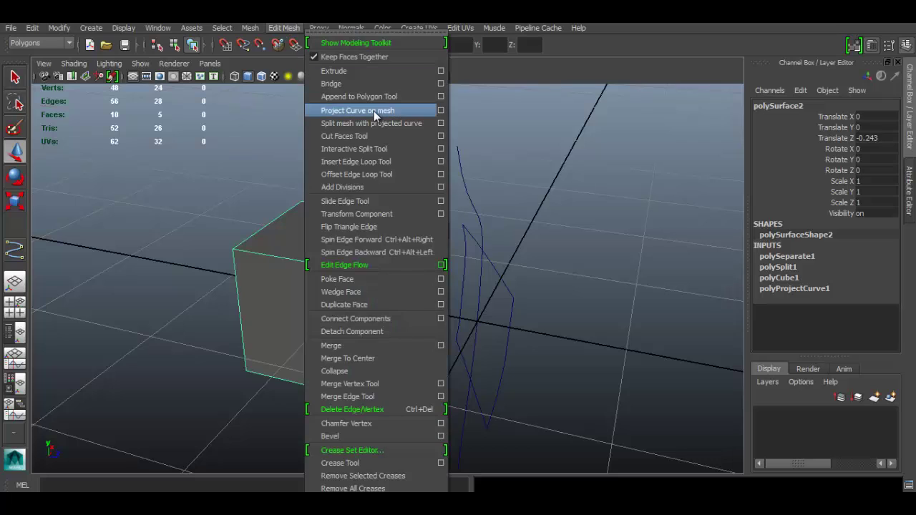
click(655, 40)
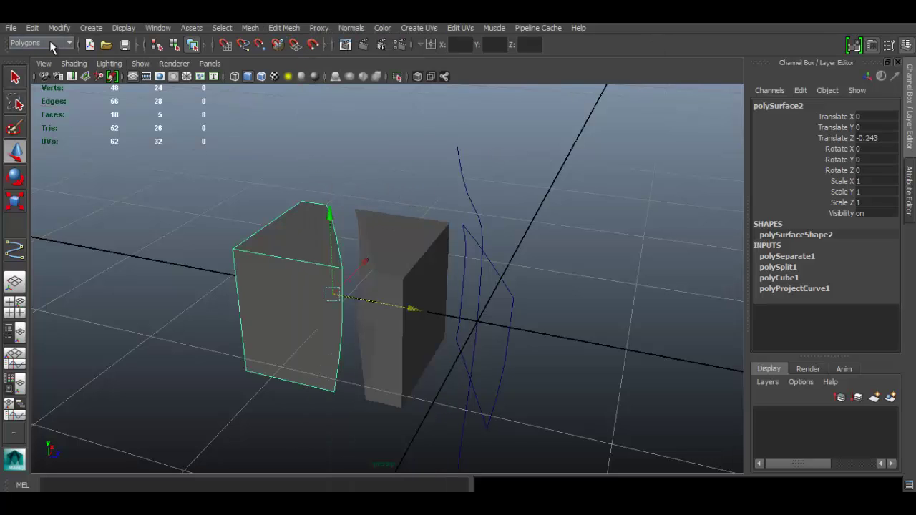
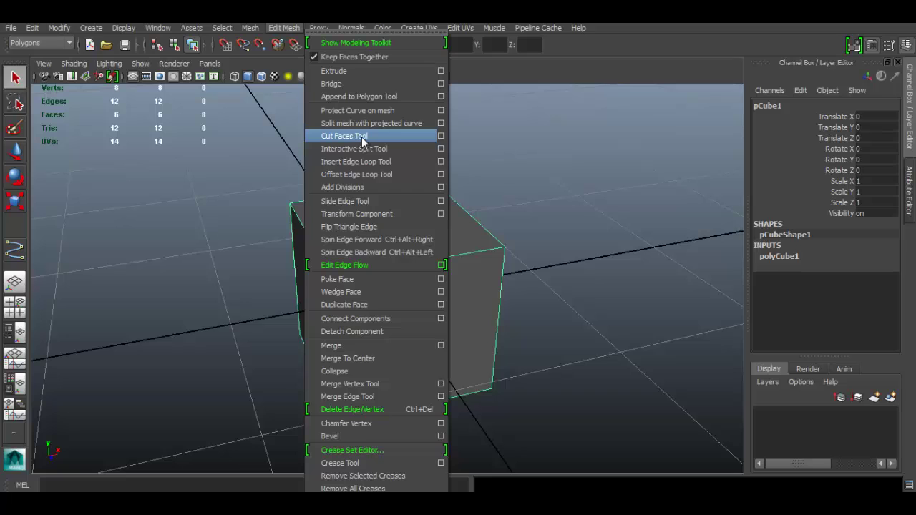
- With the Cut Faces Tool, cut the new cube vertically near its +X side and diagonally across its upper +X corner
click(361, 137)
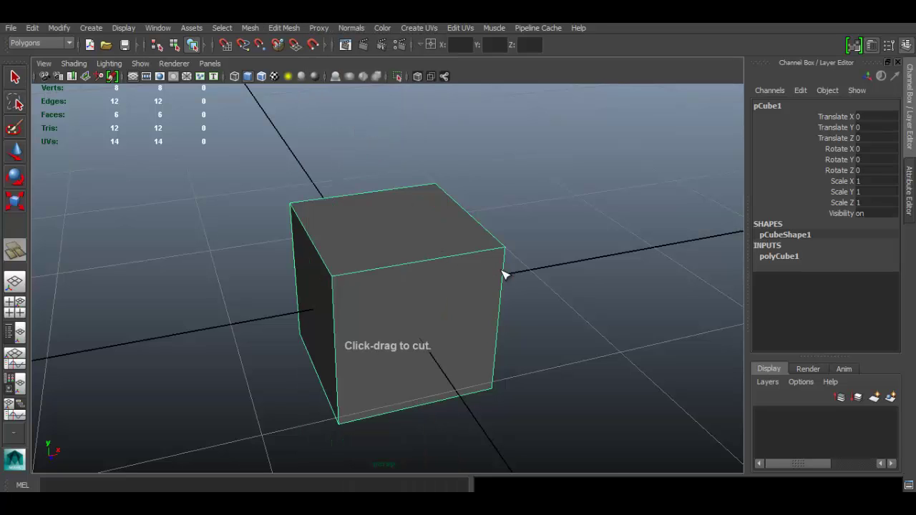
alt+middle_drag(504, 274, 491, 231)
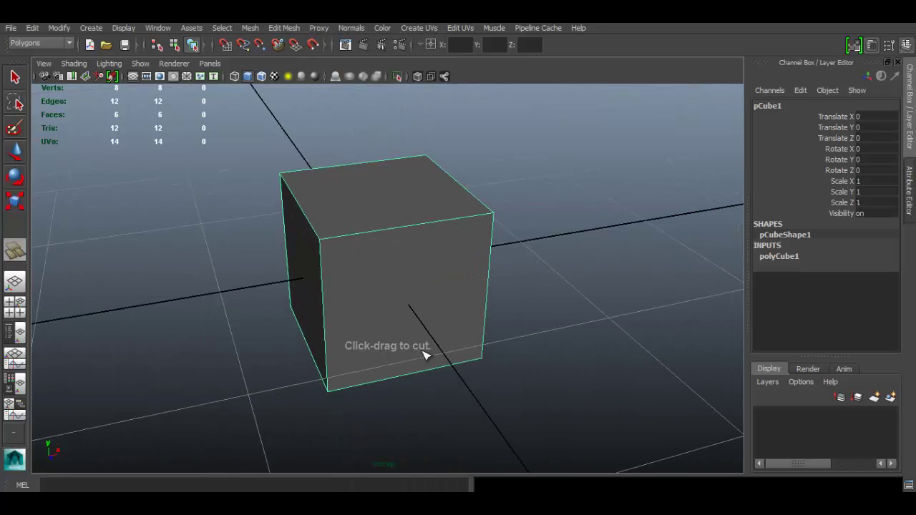
alt+drag(491, 254, 441, 143)
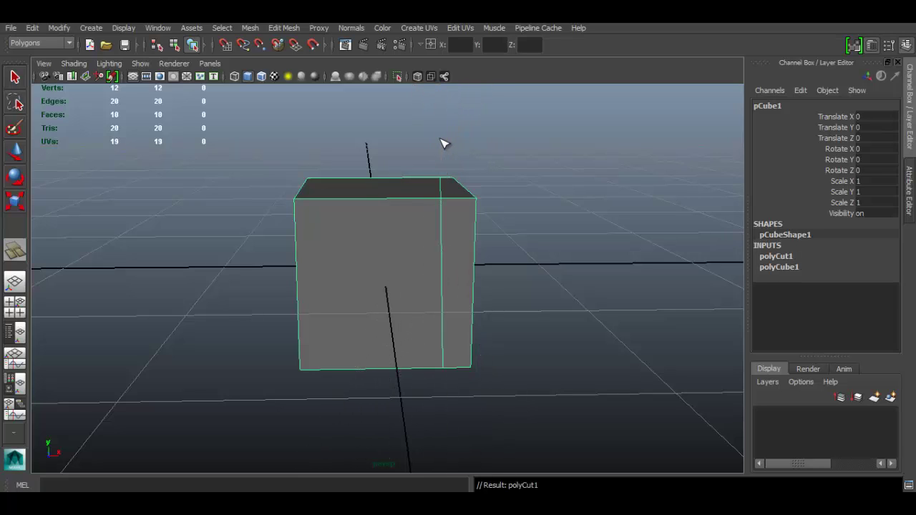
alt+drag(614, 306, 458, 259)
alt+drag(446, 290, 427, 284)
alt+right_drag(411, 276, 446, 298)
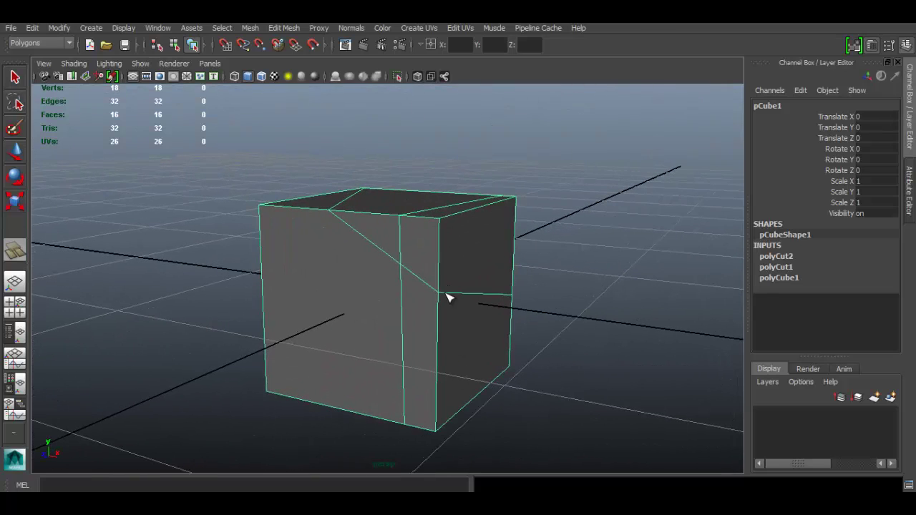
- Cut the cube a third time with a gently sloping line across its upper part, rising toward the +X side, and leave the tool
alt+drag(422, 243, 483, 272)
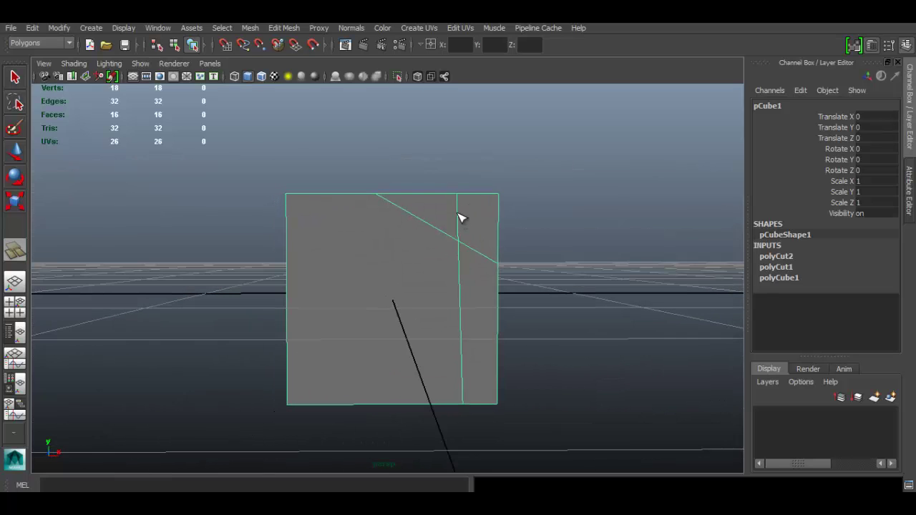
drag(460, 218, 481, 212)
alt+drag(468, 283, 451, 303)
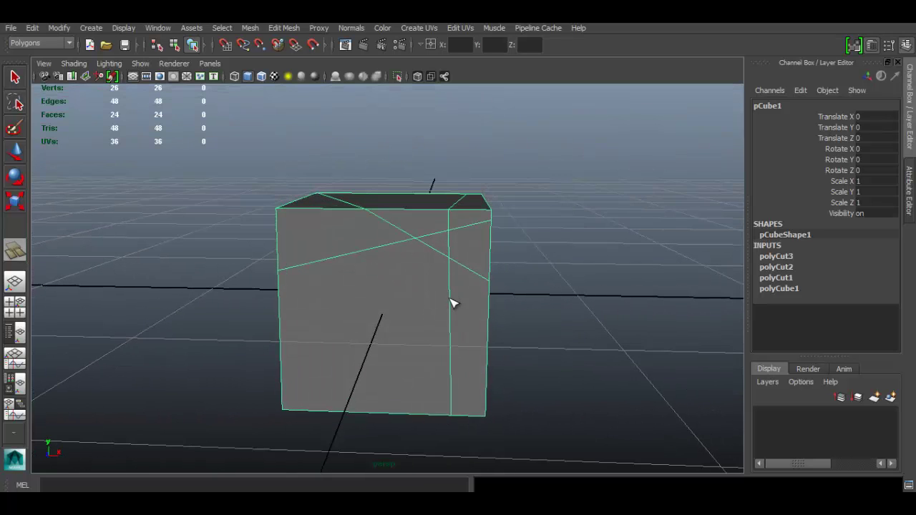
key(q)
- With the Interactive Split Tool, split the front face from the sloping cut to the bottom edge, continuing across the underside to its -X edge
alt+drag(427, 208, 422, 288)
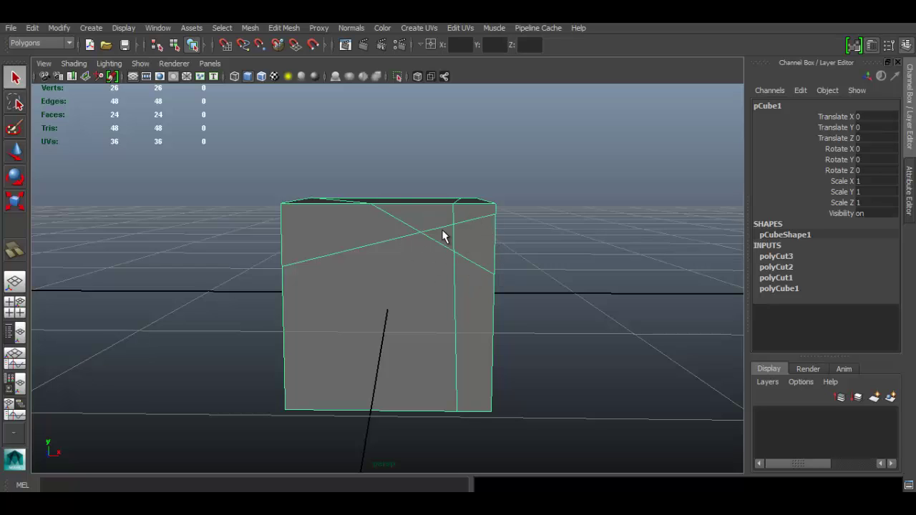
click(285, 28)
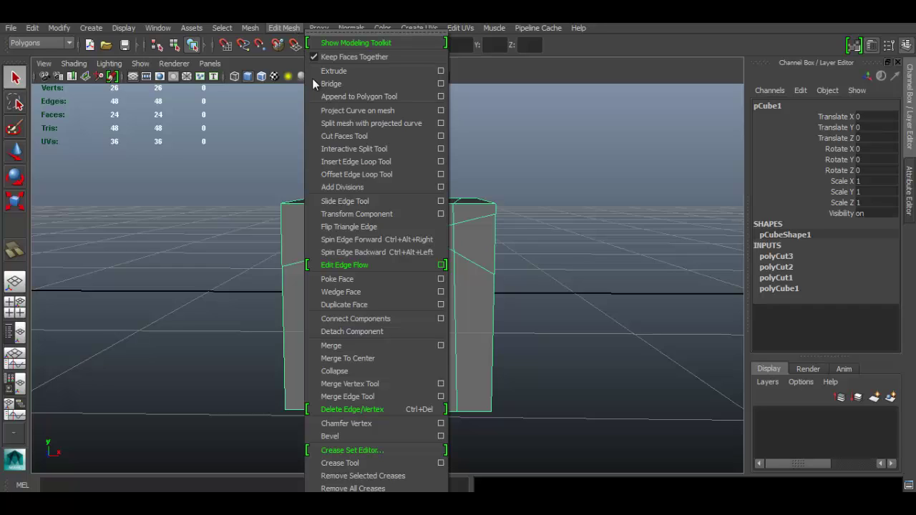
click(382, 151)
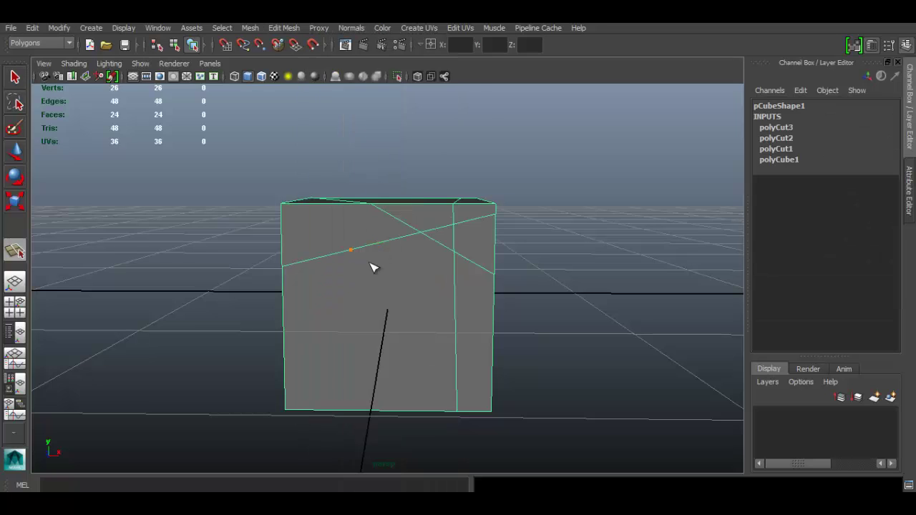
alt+drag(372, 281, 441, 272)
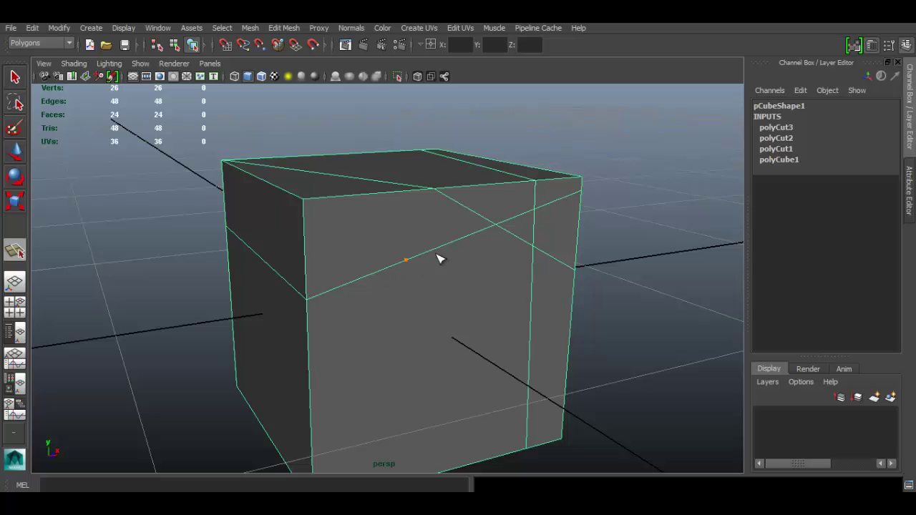
alt+drag(443, 326, 445, 290)
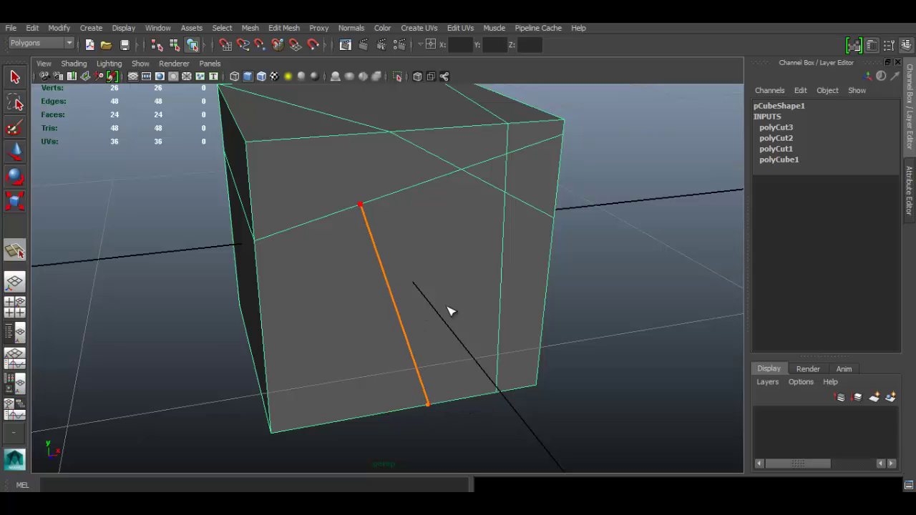
click(429, 405)
alt+drag(460, 382, 425, 293)
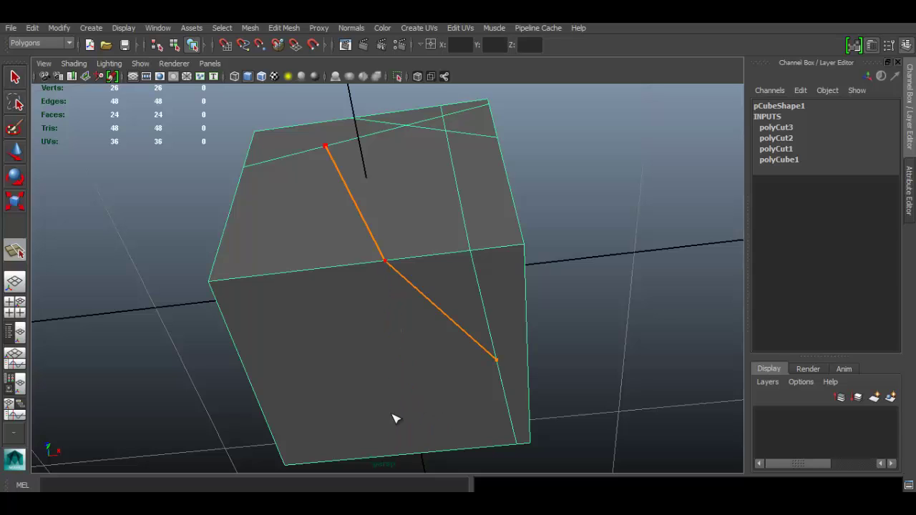
click(243, 356)
key(Return)
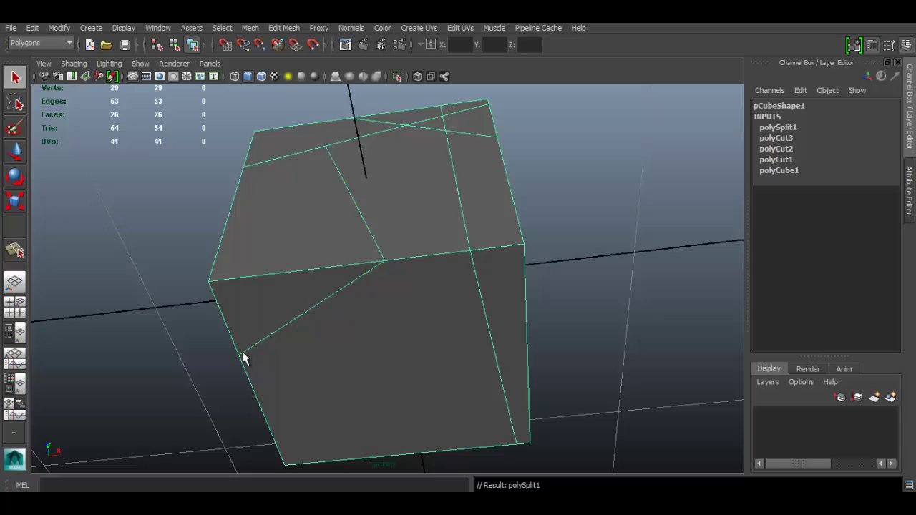
- With the Insert Edge Loop Tool, insert a loop crossing the cube's top and -X side, parallel and close to the front face
alt+drag(380, 225, 422, 248)
alt+right_drag(422, 248, 452, 263)
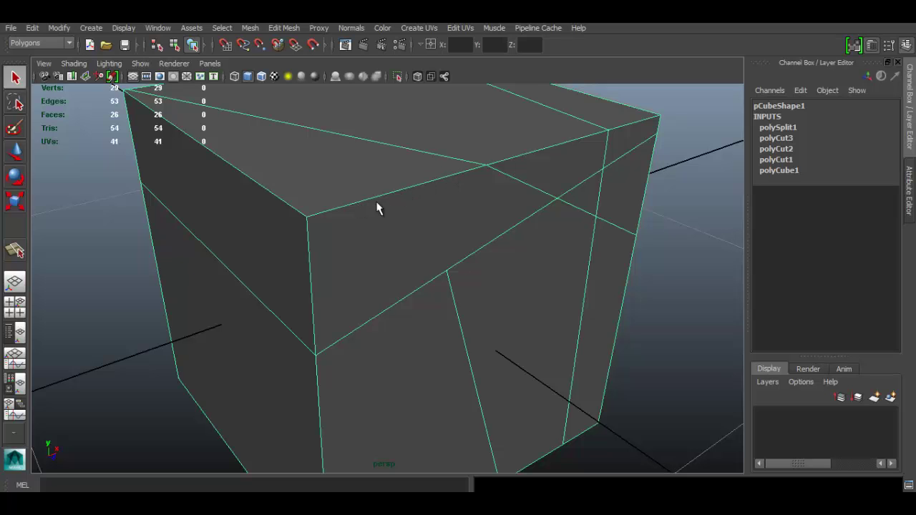
alt+drag(399, 244, 425, 321)
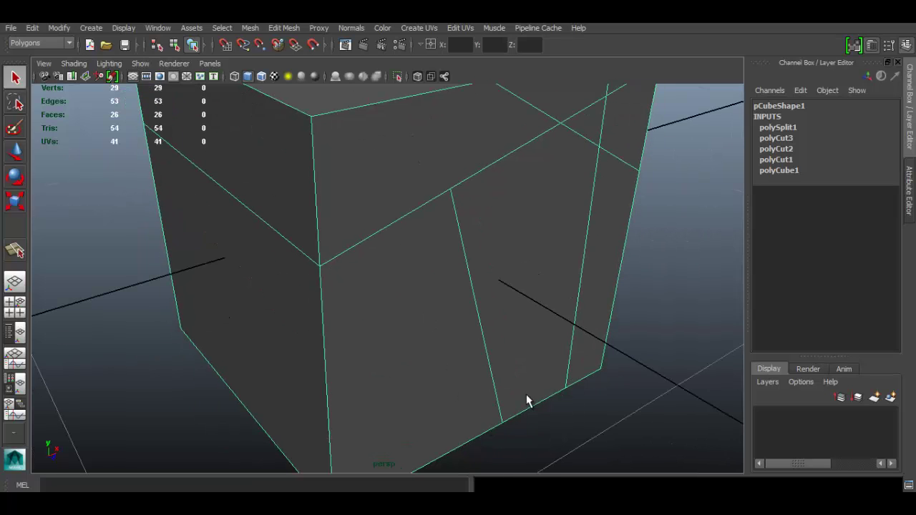
alt+right_drag(526, 394, 427, 306)
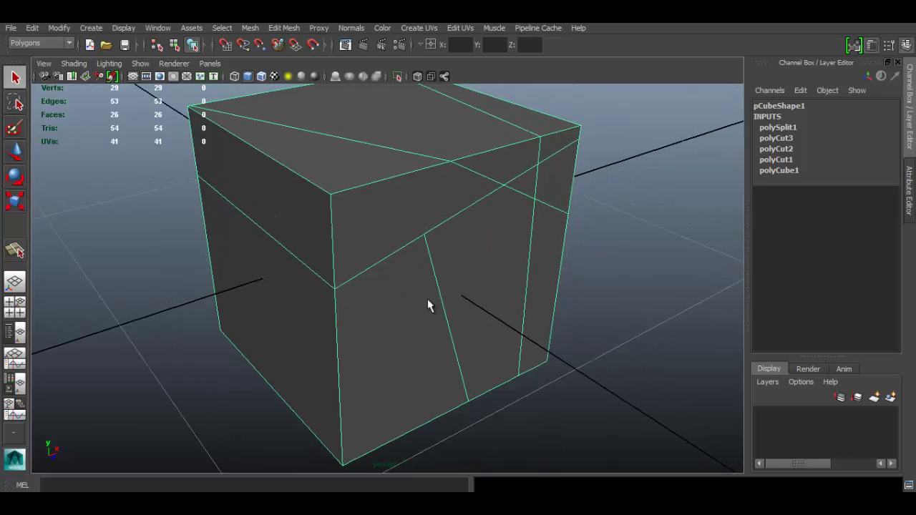
alt+drag(540, 261, 435, 268)
alt+drag(461, 237, 432, 243)
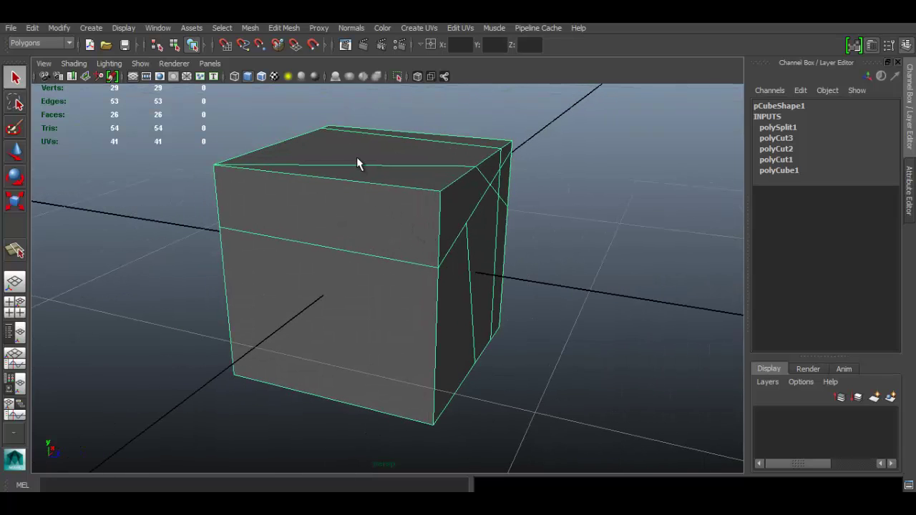
click(284, 27)
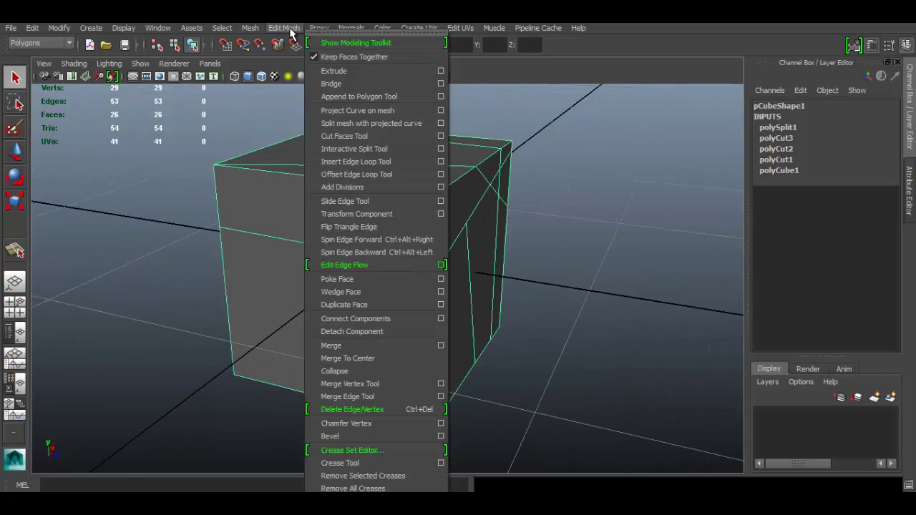
click(393, 165)
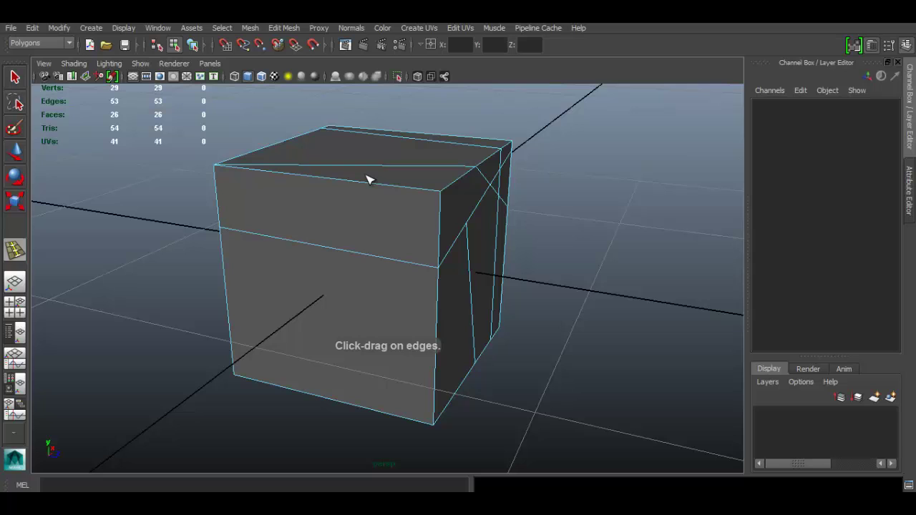
alt+drag(380, 274, 499, 208)
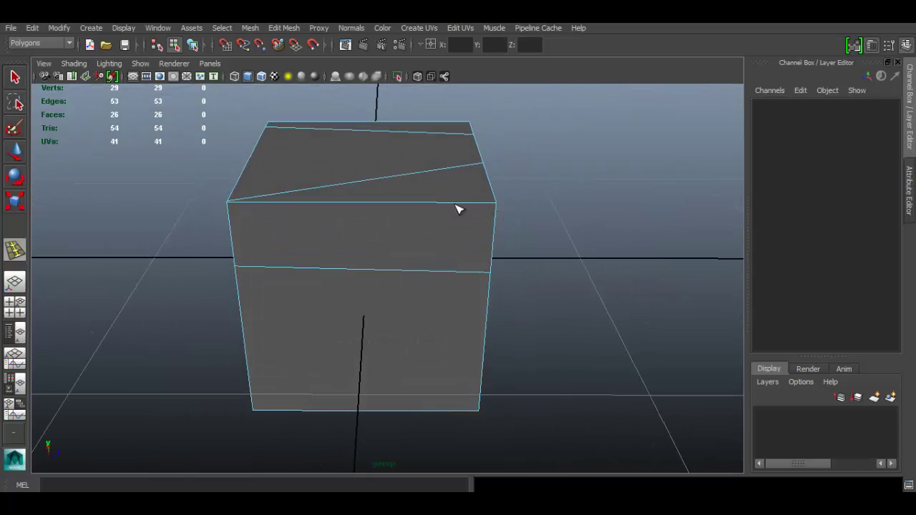
drag(460, 207, 288, 212)
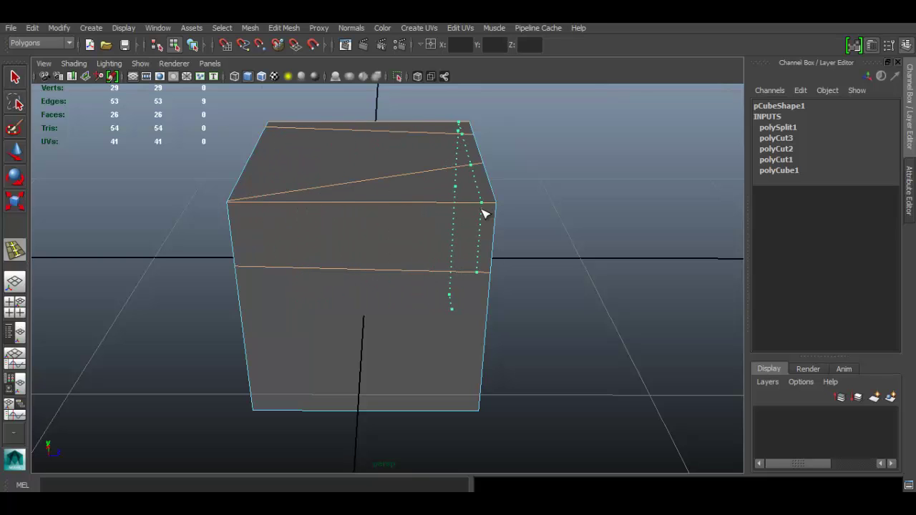
drag(482, 212, 461, 202)
- Examine where the new edge loop ends on the -X side, selecting the two edge segments of the horizontal cut there
alt+drag(544, 277, 466, 250)
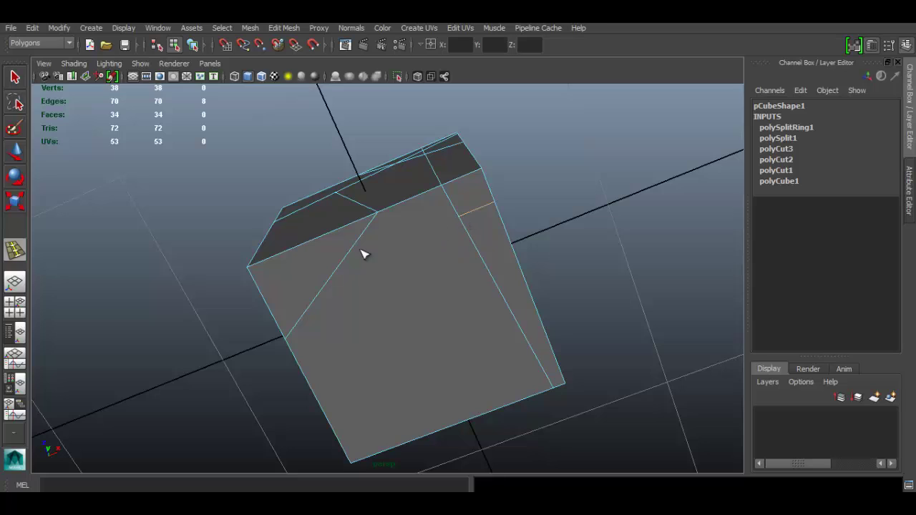
alt+drag(362, 254, 386, 254)
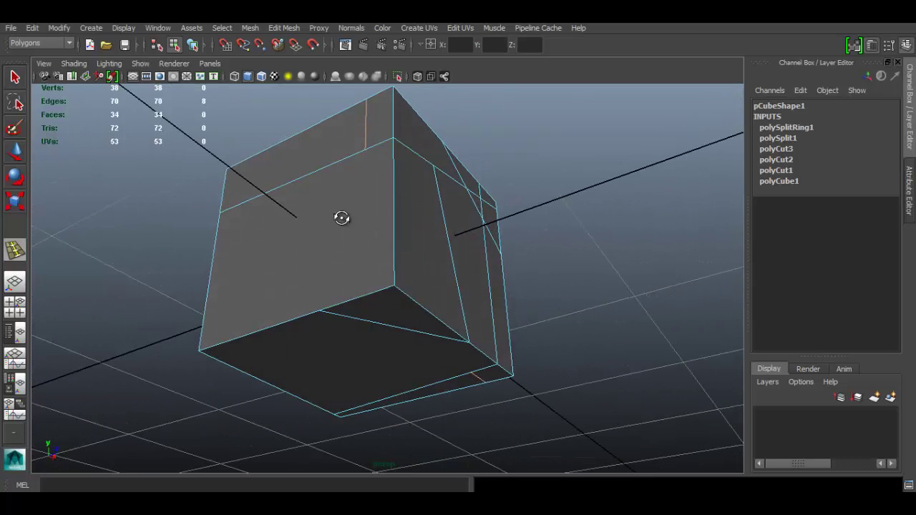
alt+drag(341, 217, 349, 228)
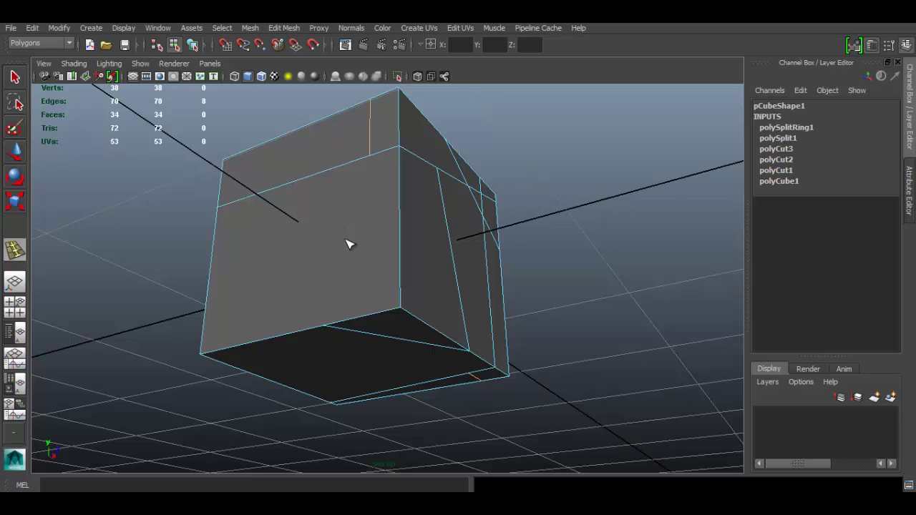
key(q)
right_drag(337, 211, 334, 179)
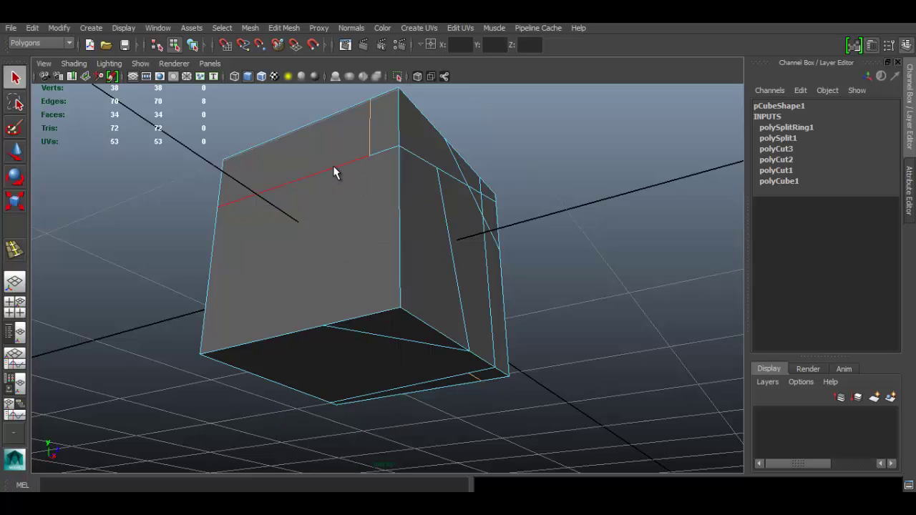
click(333, 165)
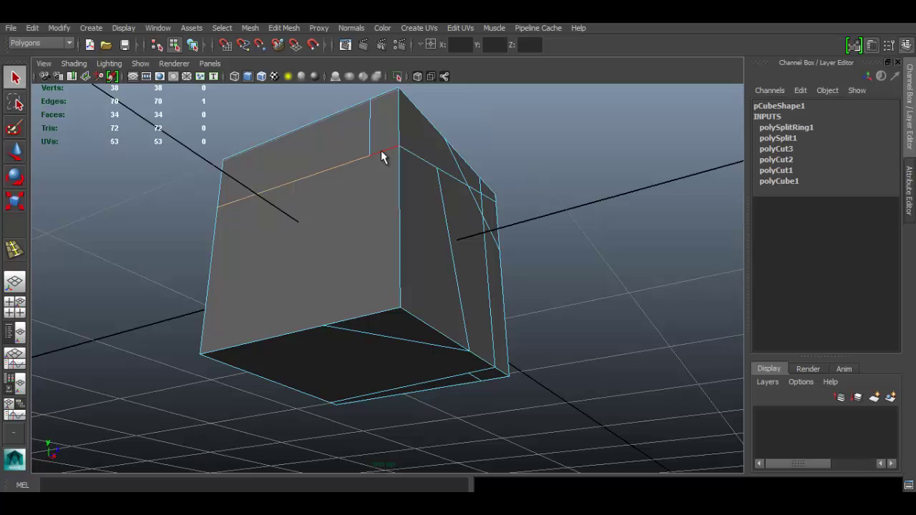
shift+click(381, 153)
alt+drag(357, 186, 360, 281)
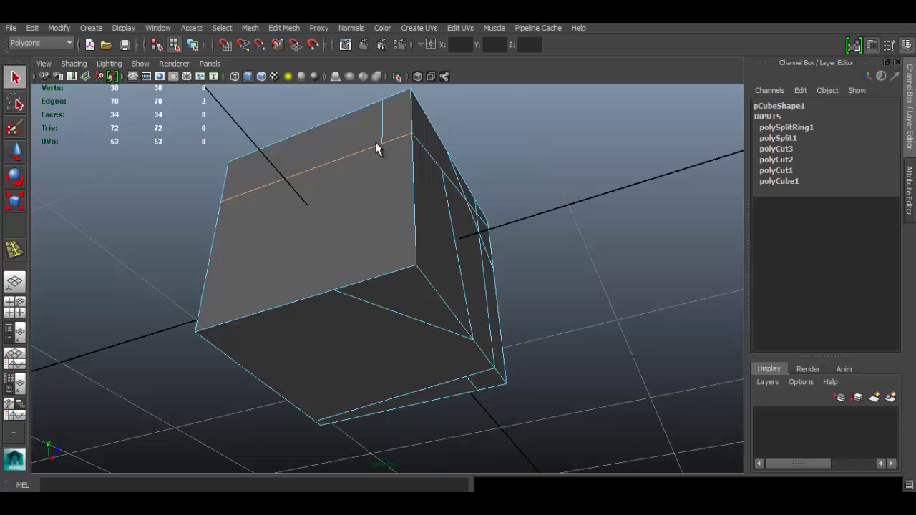
- Insert two more vertical edge loops on the +X side, one beside the existing loop and one toward the back, and clear the selection
alt+drag(457, 242, 436, 298)
alt+drag(484, 316, 427, 296)
alt+drag(406, 236, 289, 251)
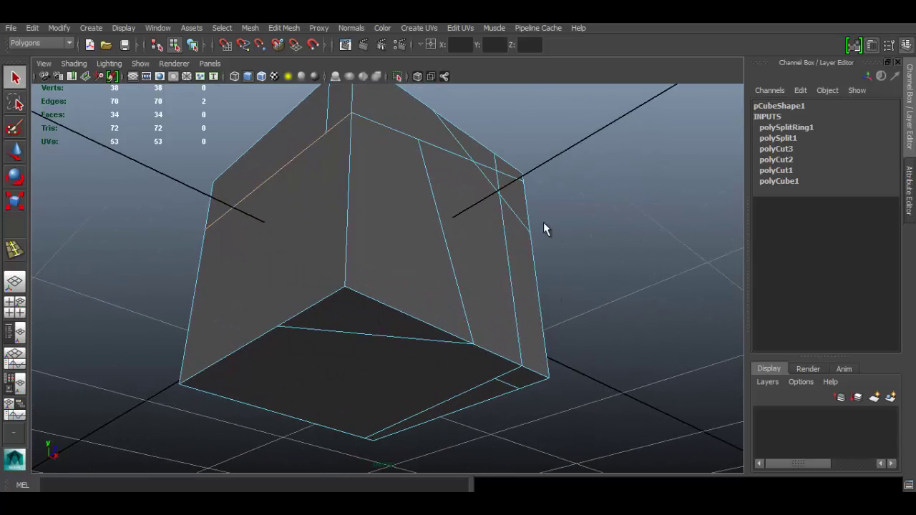
alt+drag(543, 229, 389, 223)
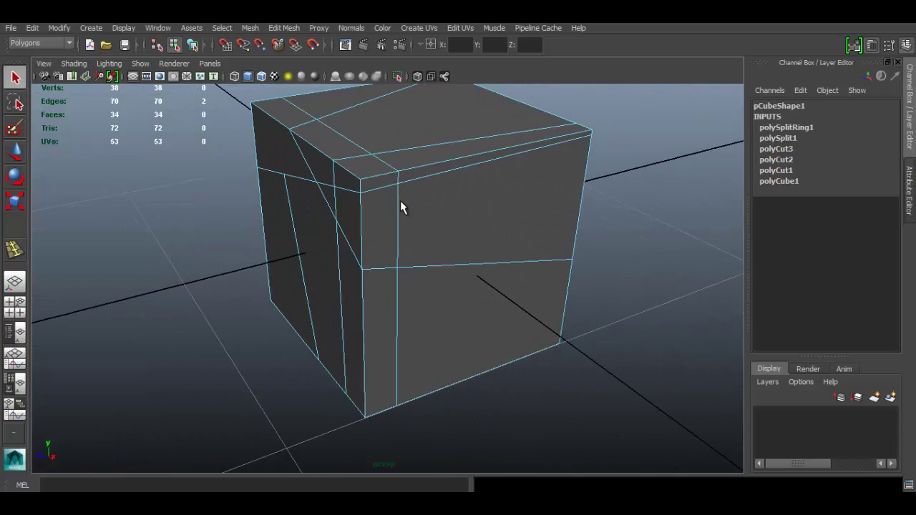
click(294, 27)
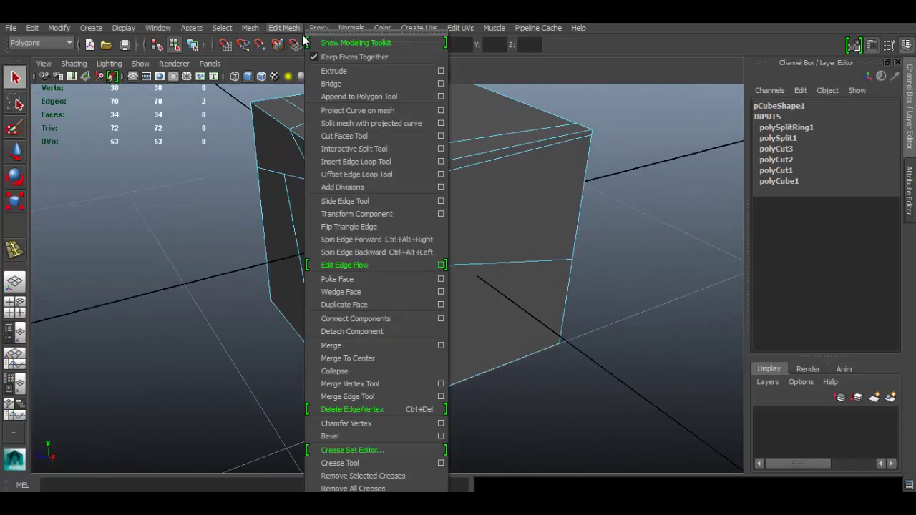
click(362, 160)
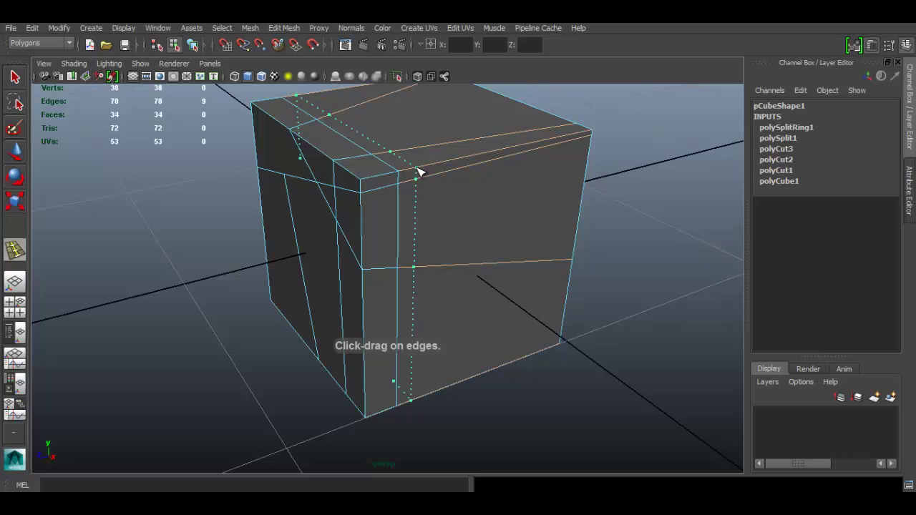
drag(419, 172, 478, 184)
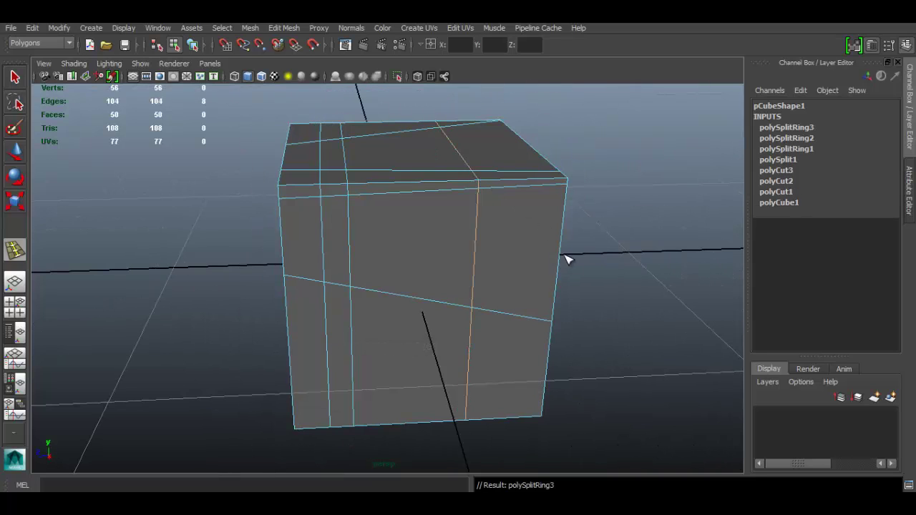
alt+drag(544, 276, 480, 274)
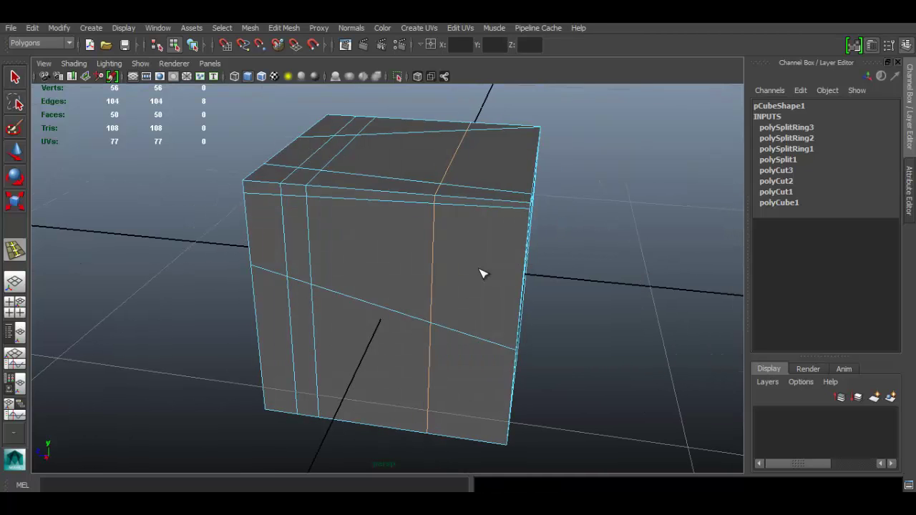
key(q)
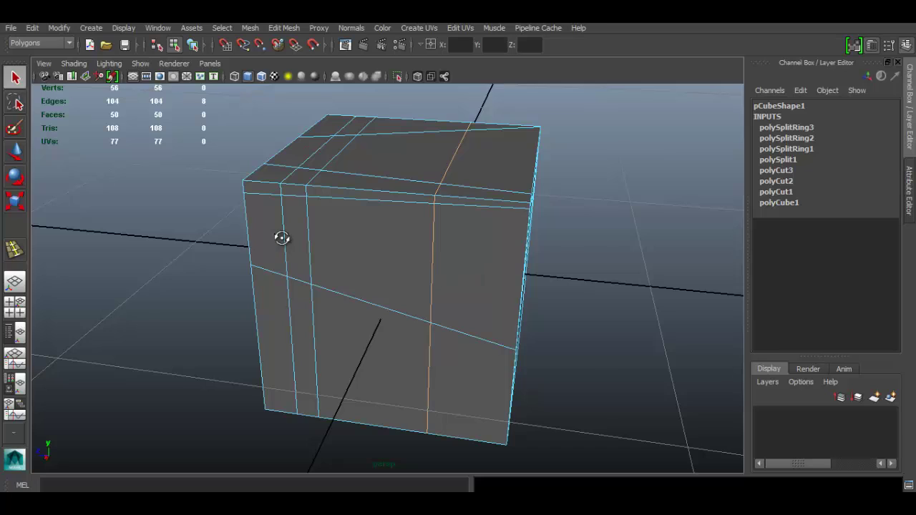
alt+drag(280, 239, 283, 236)
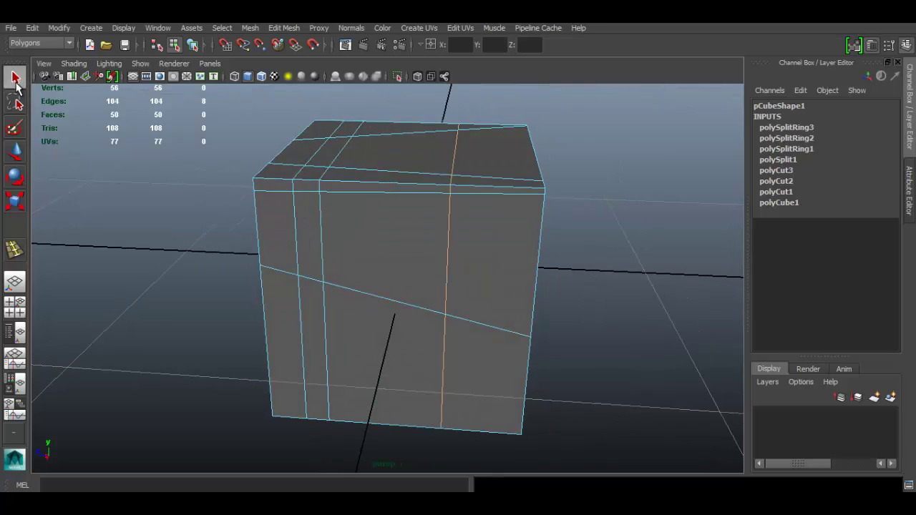
alt+drag(493, 246, 384, 189)
click(617, 189)
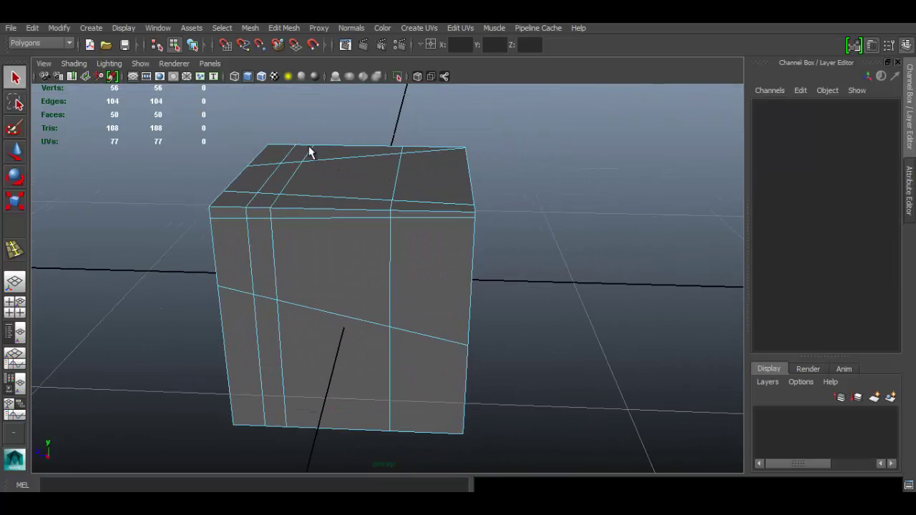
- With the Offset Edge Loop Tool, add a closely spaced pair of loops around the rearmost vertical loop on the +X side
click(284, 27)
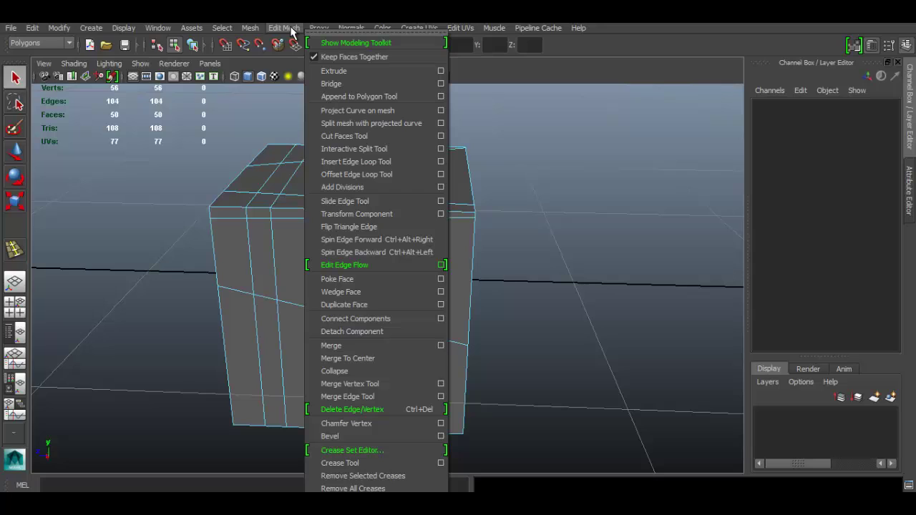
click(379, 175)
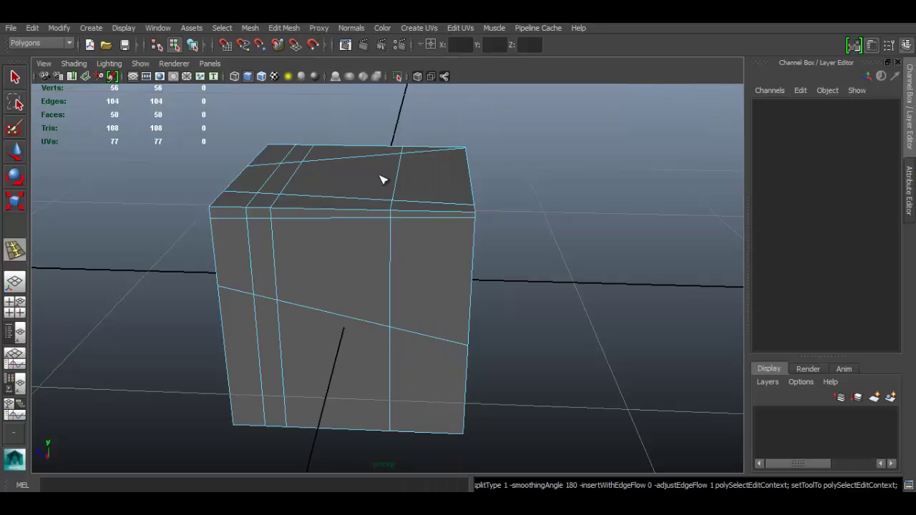
alt+drag(397, 260, 408, 192)
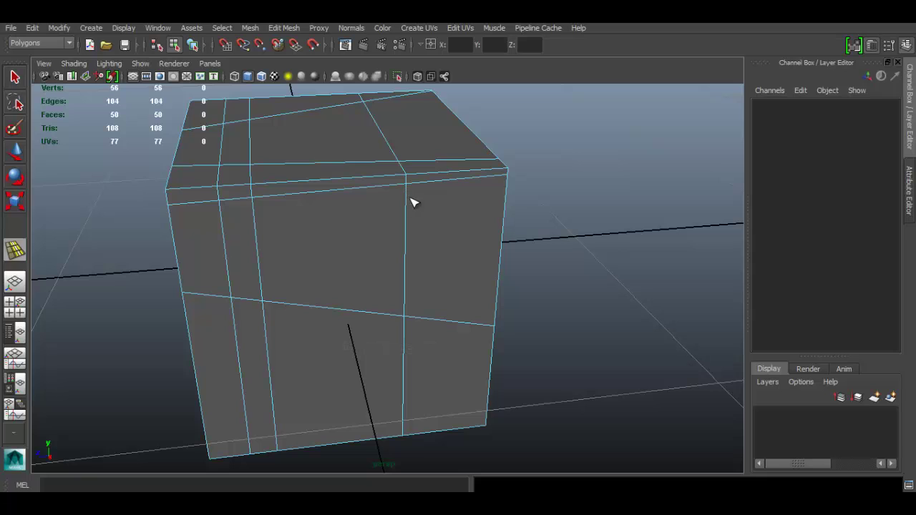
click(406, 209)
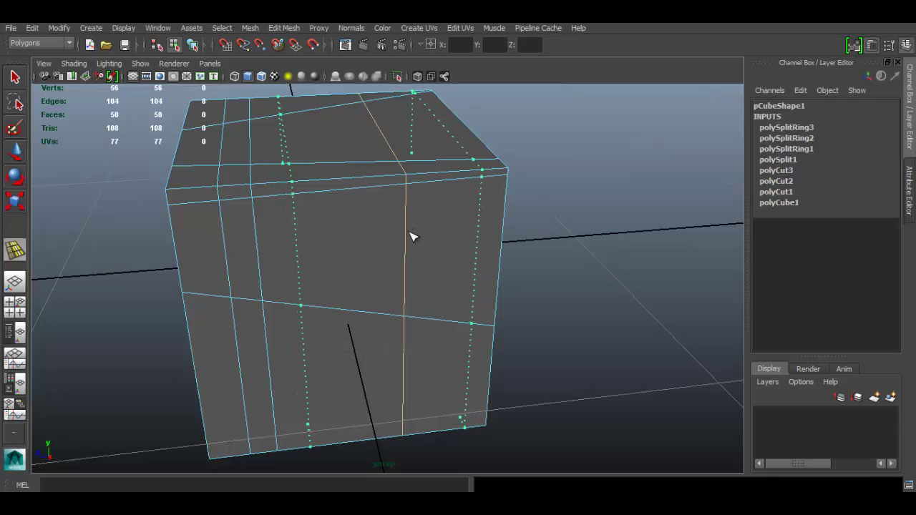
drag(413, 234, 402, 299)
drag(404, 301, 416, 316)
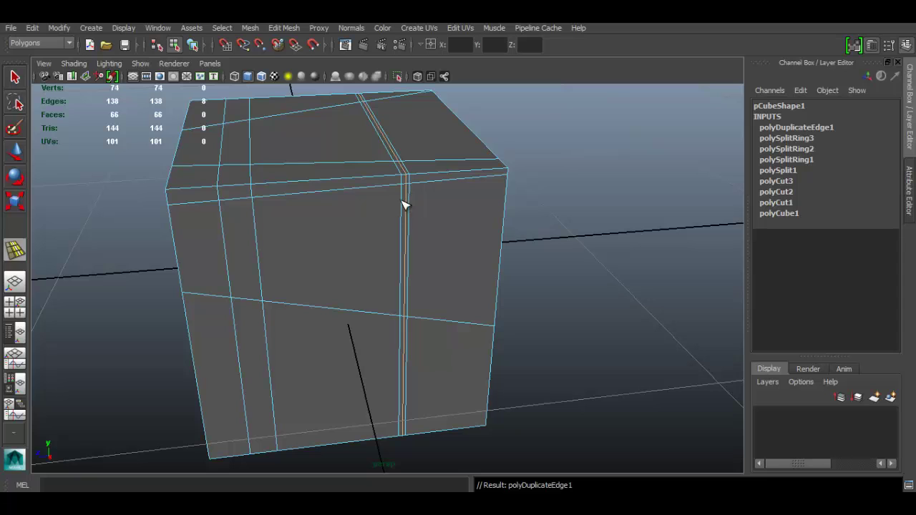
- Offset a wider pair of edge loops around the second vertical loop from the front on the +X side, and exit the tool
alt+drag(363, 205, 279, 282)
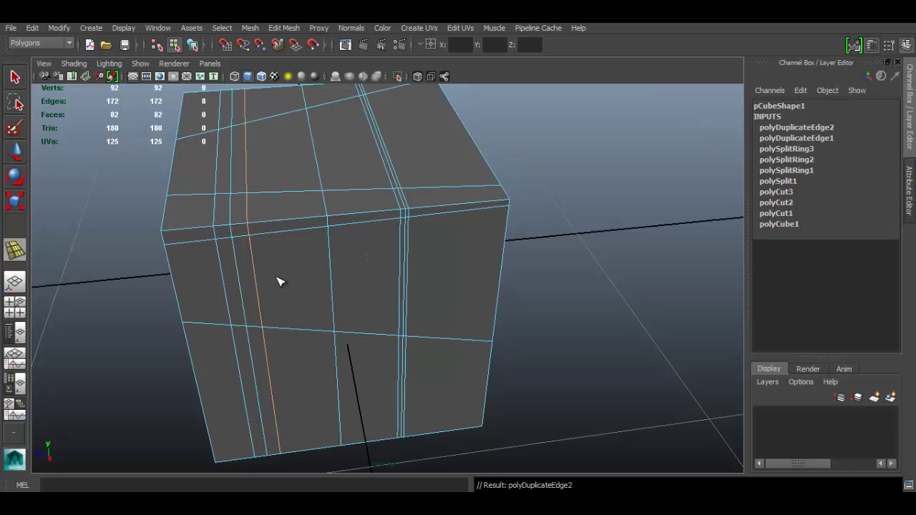
key(q)
alt+drag(423, 276, 364, 203)
mouse_move(365, 203)
alt+right_down()
mouse_move(451, 233)
mouse_move(558, 244)
mouse_move(347, 205)
alt+right_up()
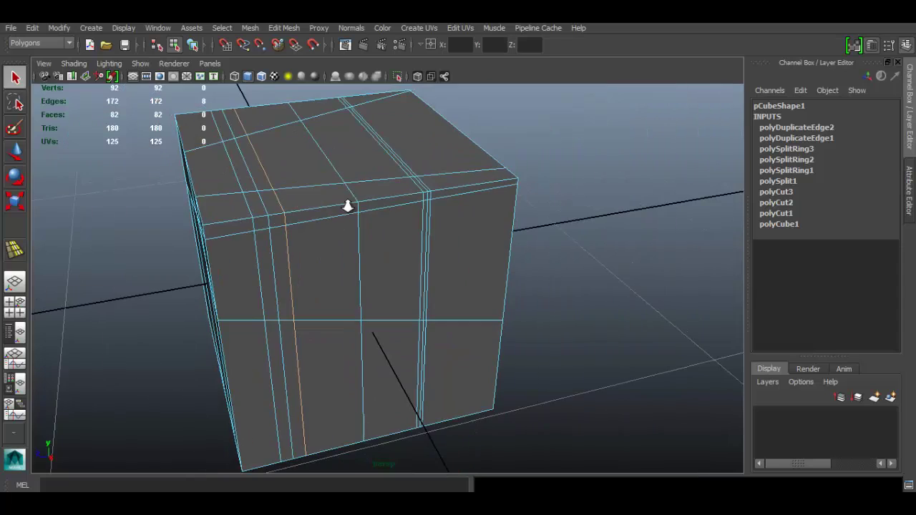
alt+drag(347, 205, 408, 240)
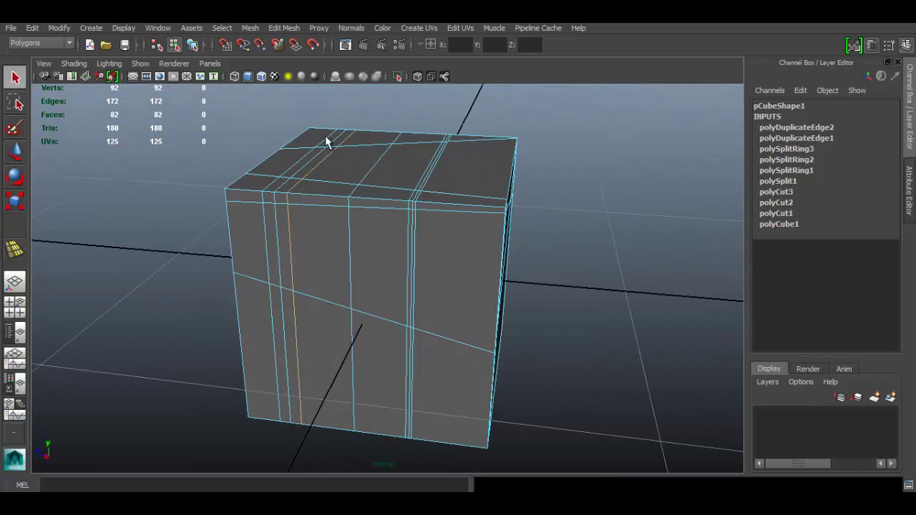
- Apply Add Divisions to the selected vertical edge loop, exit component mode and inspect the cube from several sides
click(284, 28)
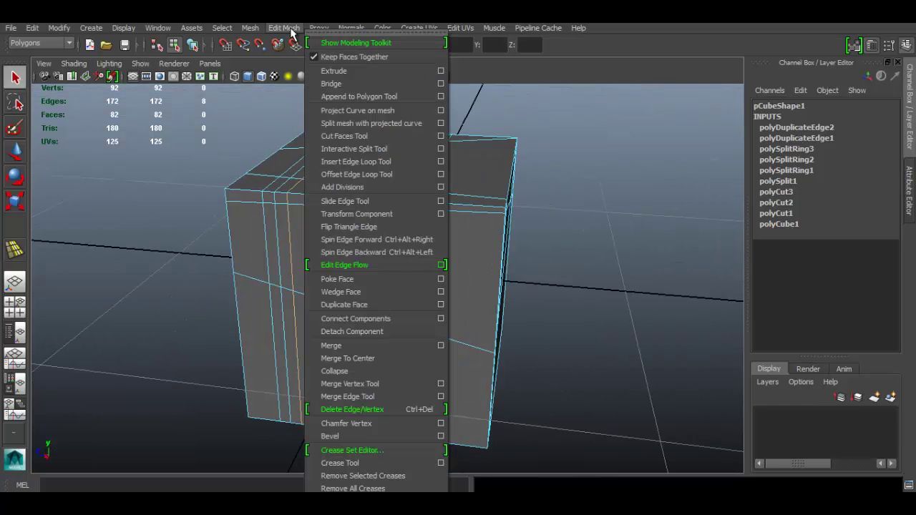
click(403, 187)
alt+drag(321, 213, 312, 256)
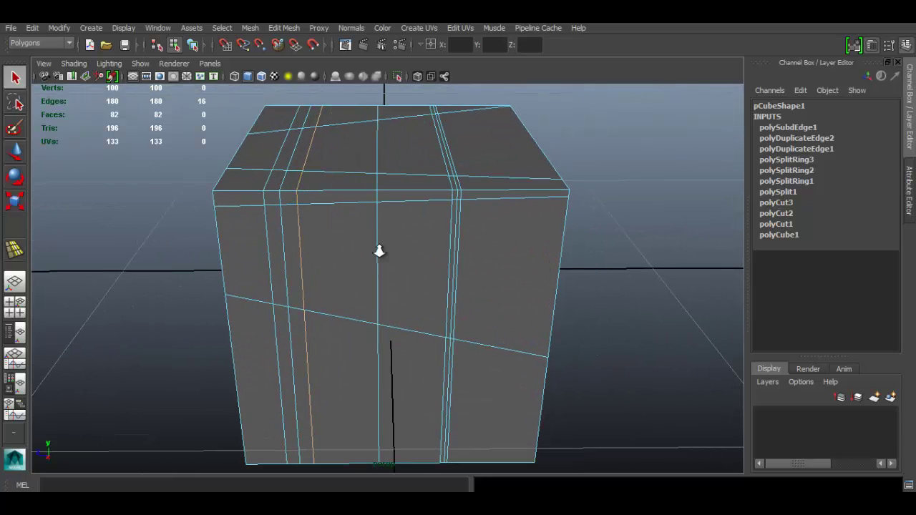
scroll(379, 250, down, 3)
alt+drag(396, 243, 317, 248)
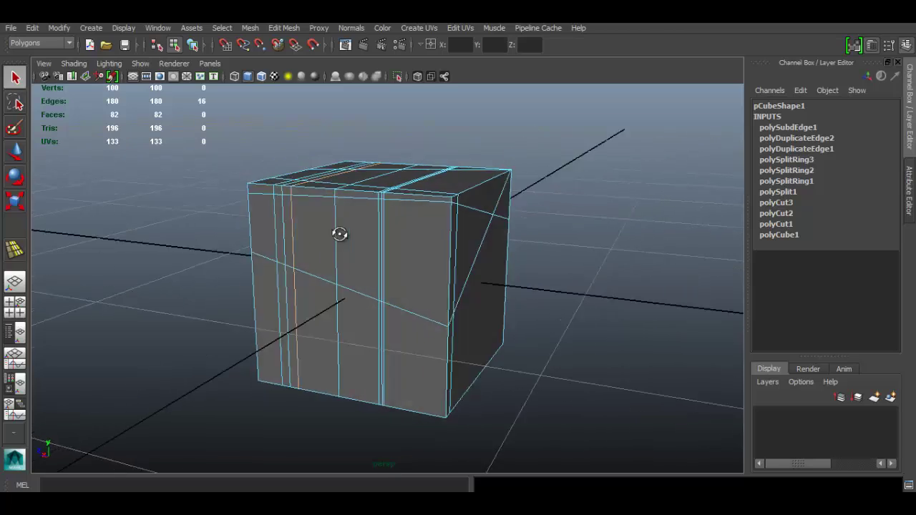
scroll(344, 251, up, 2)
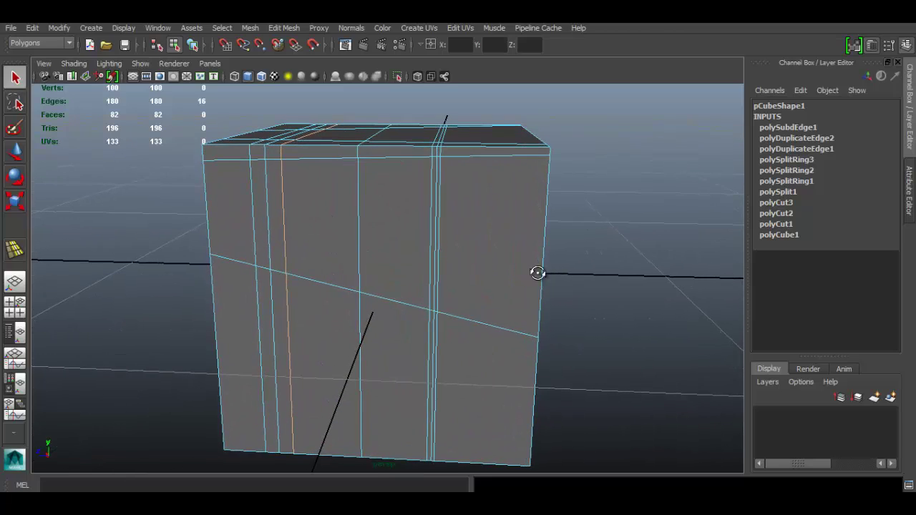
alt+drag(537, 273, 427, 258)
alt+right_drag(427, 257, 436, 201)
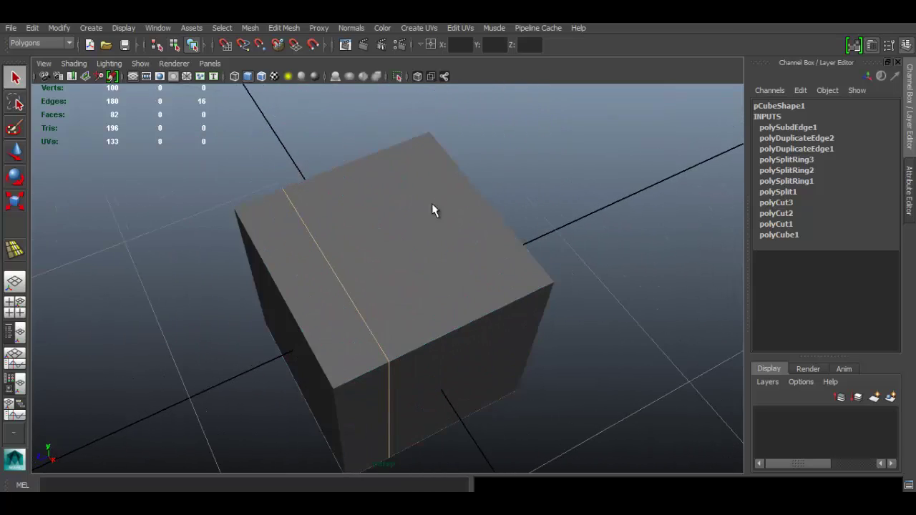
- Select the top face just in front of the middle edge loop and subdivide it with Add Divisions
click(409, 242)
alt+drag(409, 243, 394, 283)
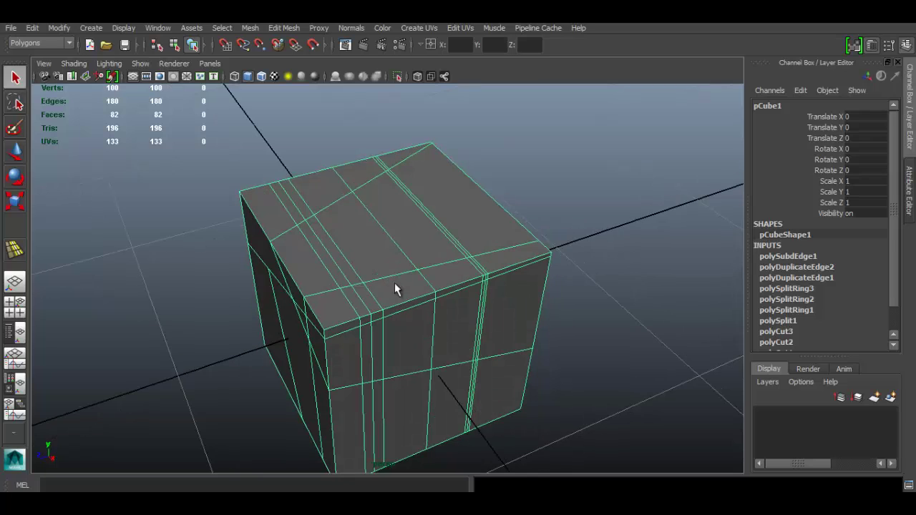
right_drag(429, 215, 425, 241)
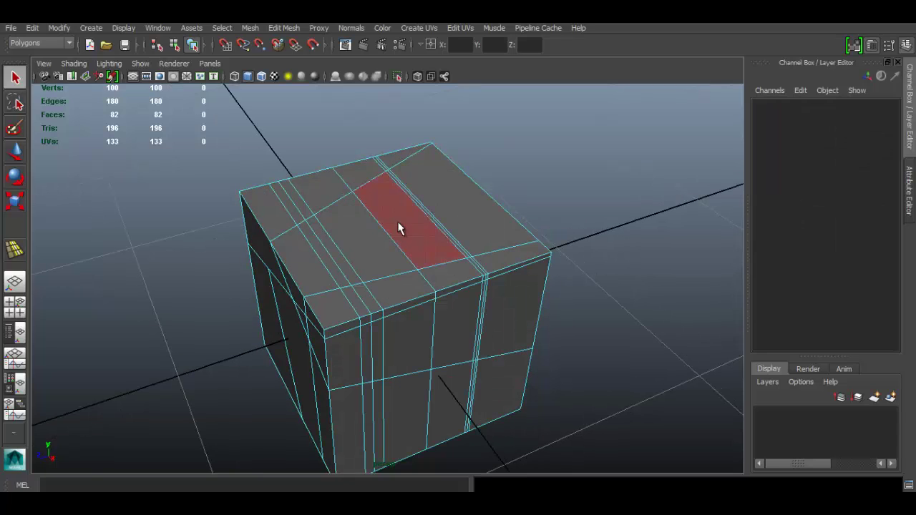
click(365, 238)
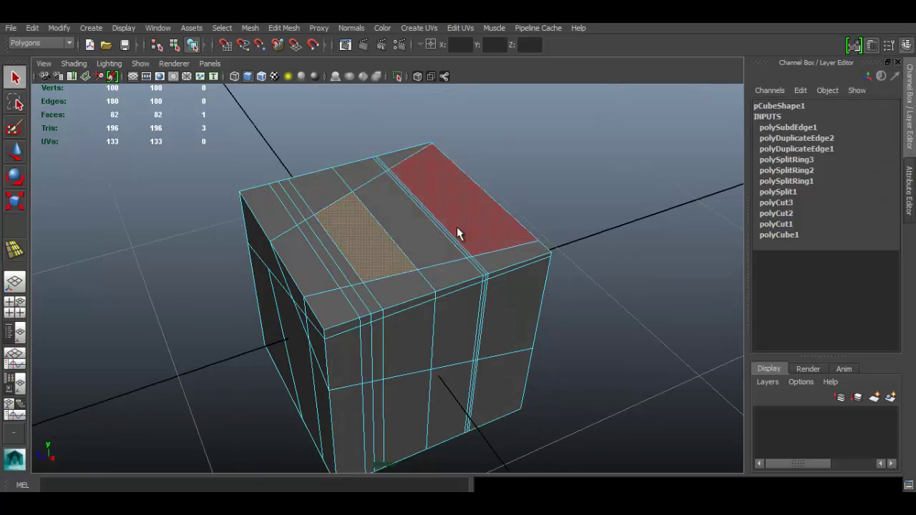
scroll(366, 241, up, 5)
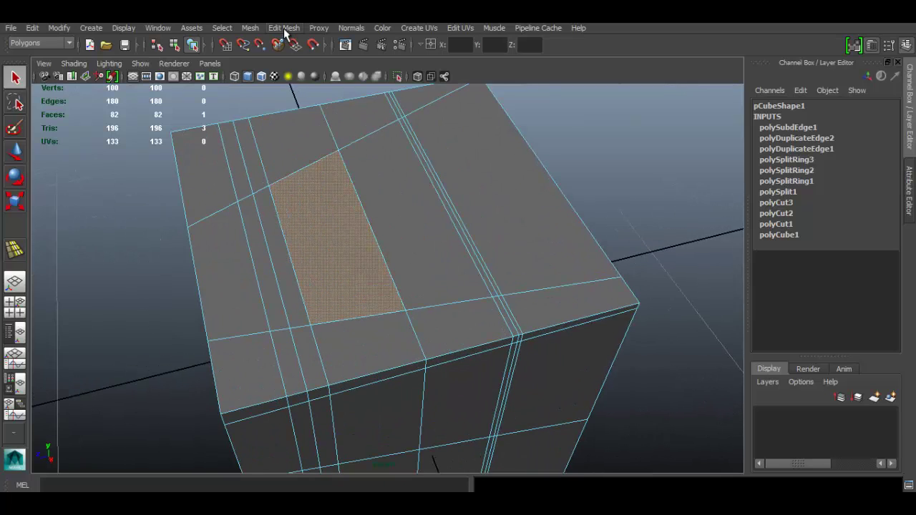
click(285, 28)
click(357, 187)
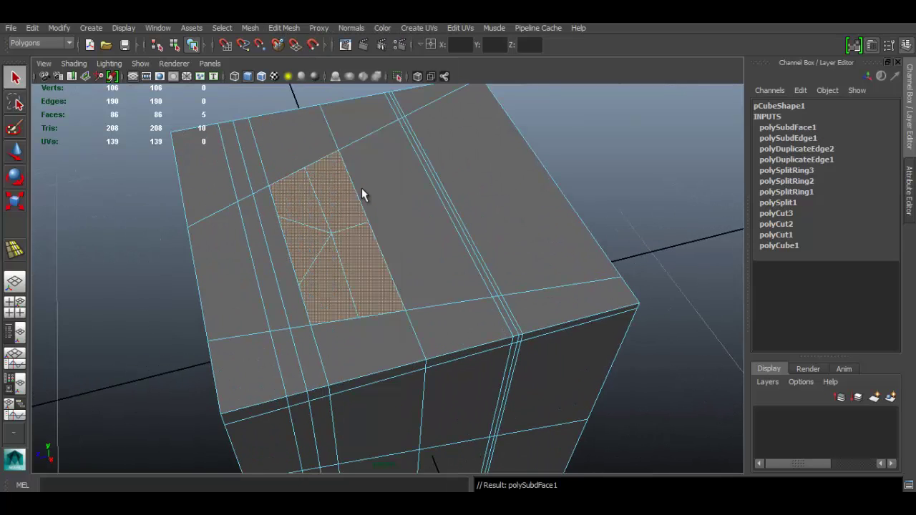
- Examine how the subdivided top face was split, checking the new quads and the triangle along its front-side edge
scroll(363, 195, down, 3)
alt+drag(351, 307, 306, 249)
scroll(306, 249, up, 5)
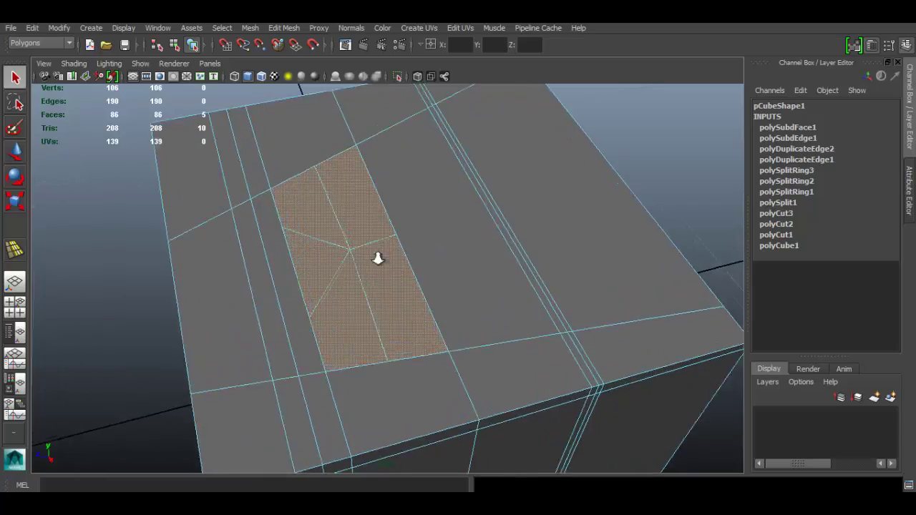
alt+drag(377, 255, 558, 249)
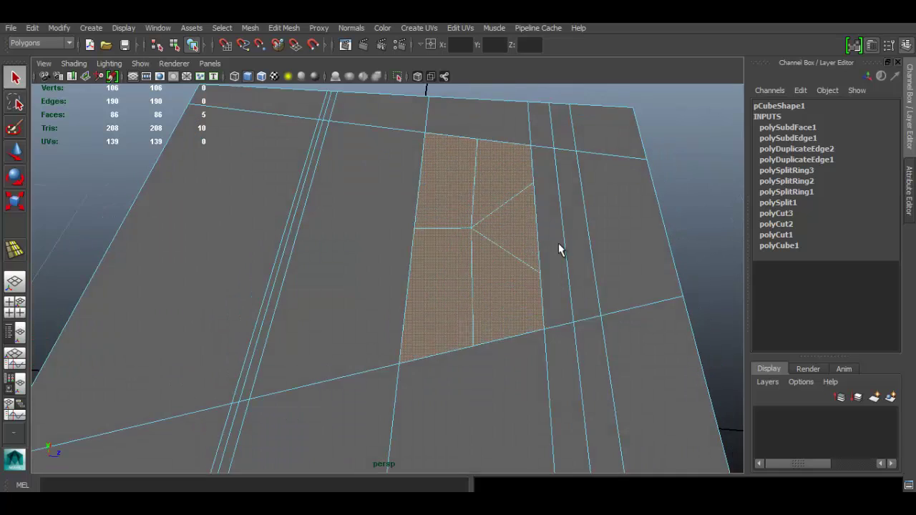
scroll(456, 221, up, 4)
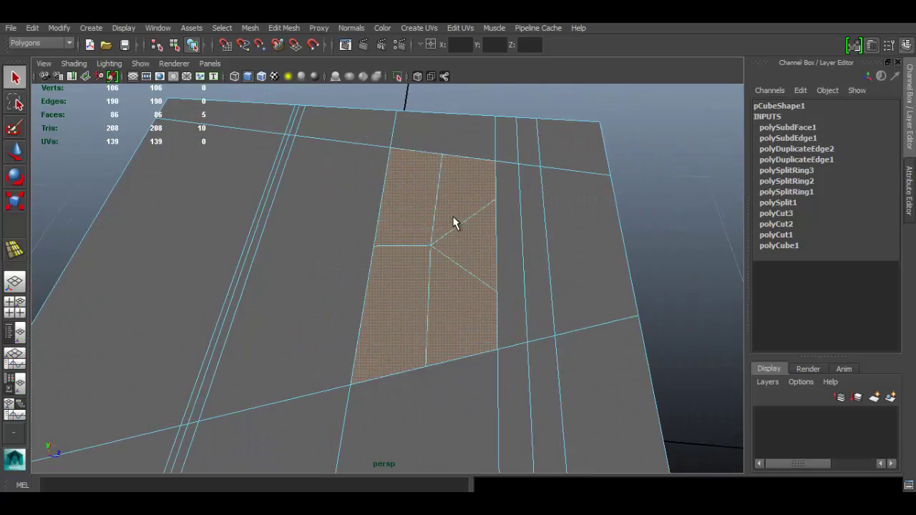
alt+drag(484, 243, 476, 217)
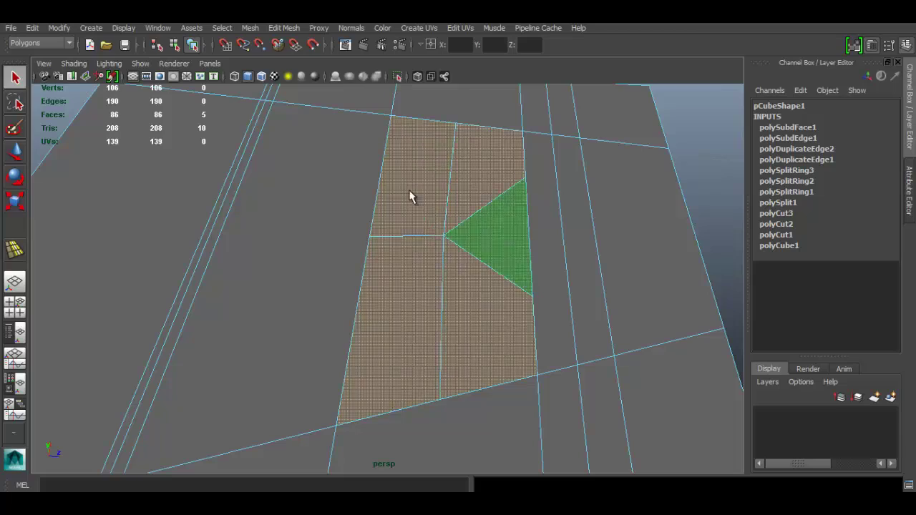
alt+right_drag(519, 261, 265, 225)
alt+drag(266, 224, 386, 220)
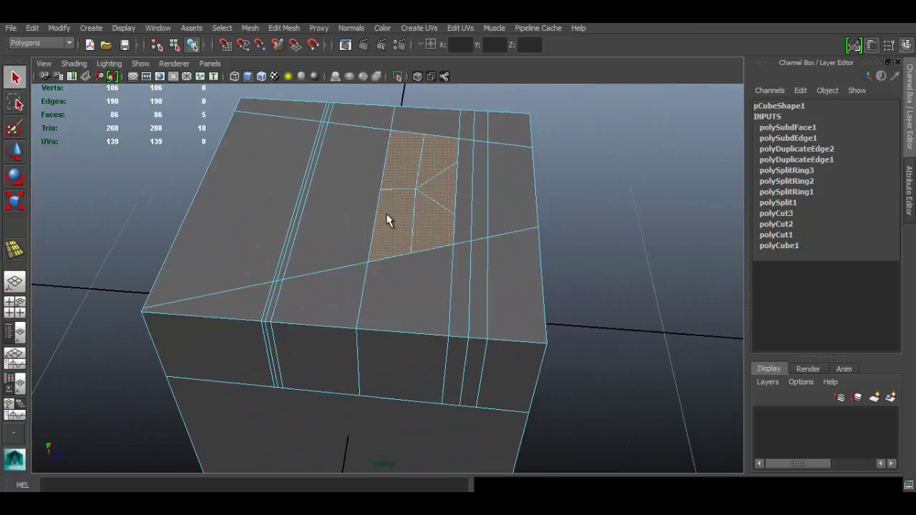
alt+drag(481, 230, 467, 202)
- Select the long top face between the middle edge loop and the closely spaced loops
click(466, 193)
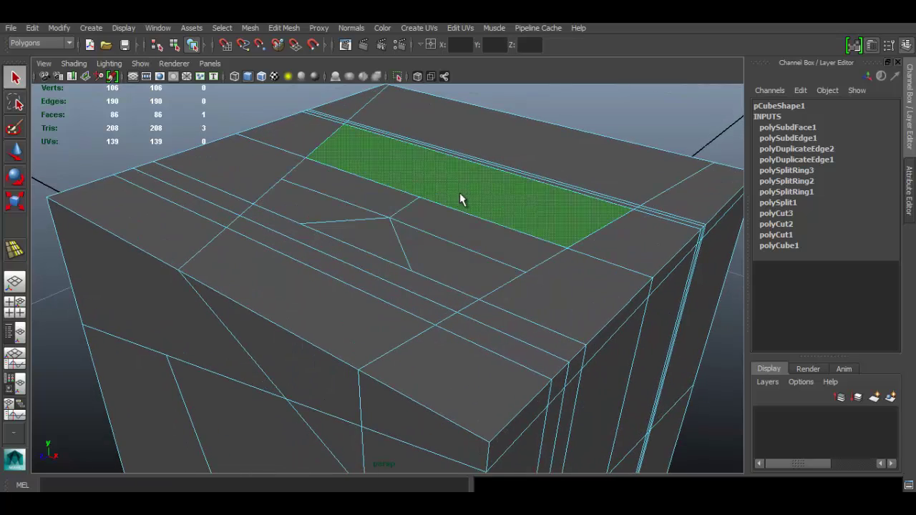
alt+right_drag(372, 225, 343, 228)
alt+drag(344, 229, 412, 236)
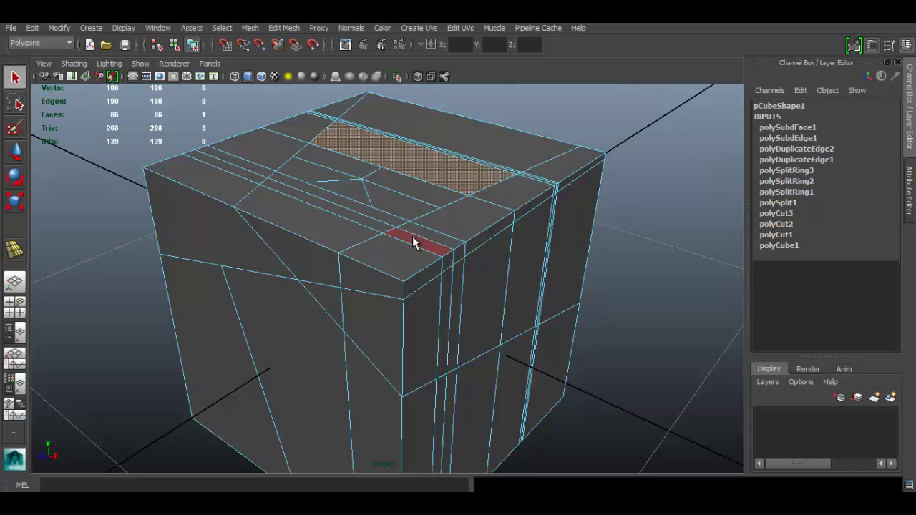
click(284, 28)
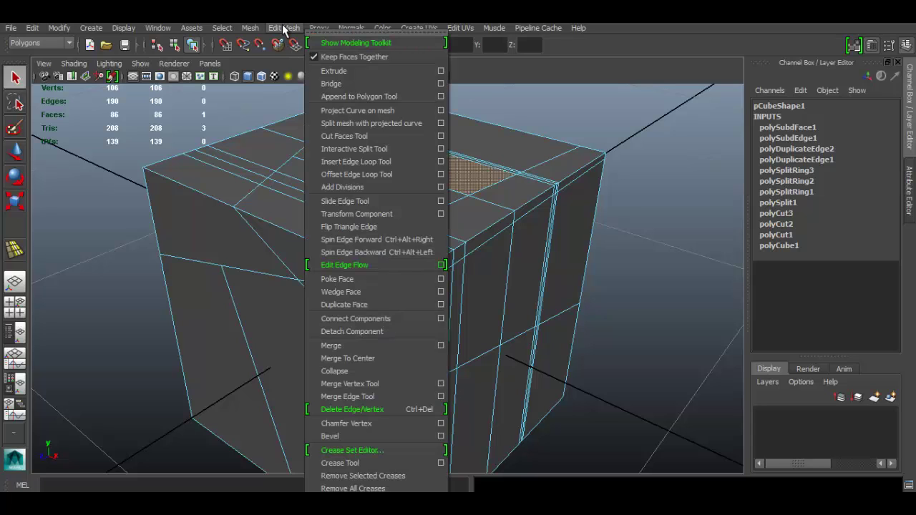
click(284, 28)
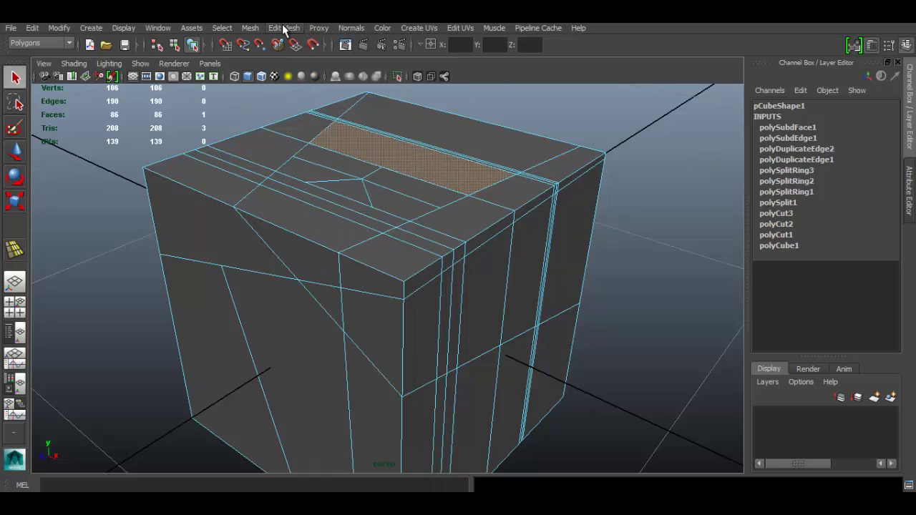
click(284, 28)
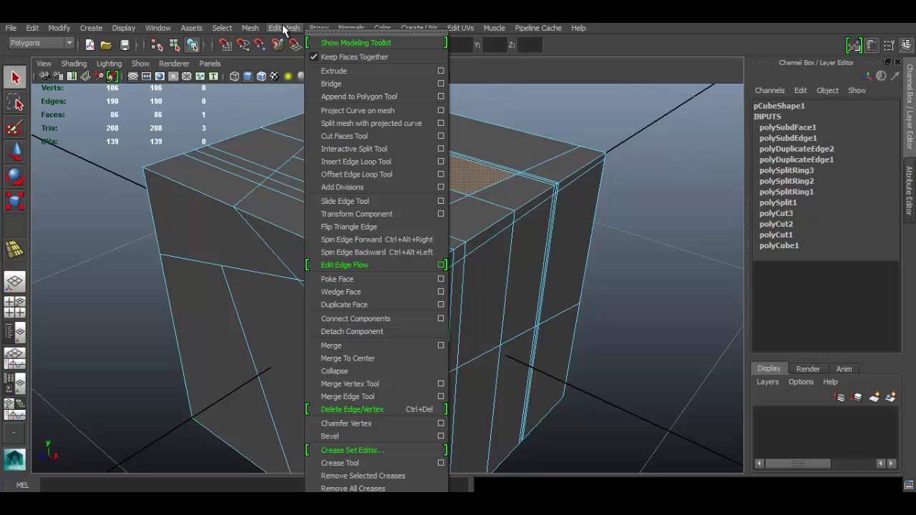
click(284, 28)
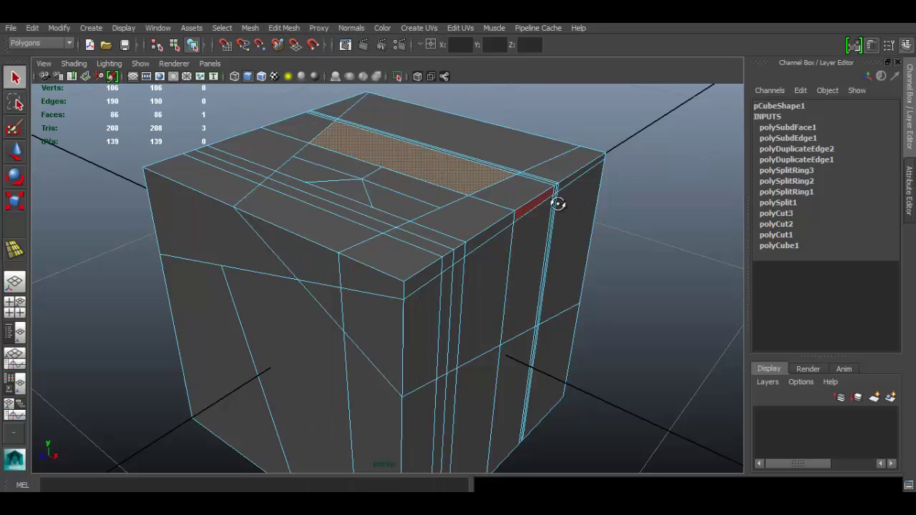
alt+drag(557, 204, 437, 190)
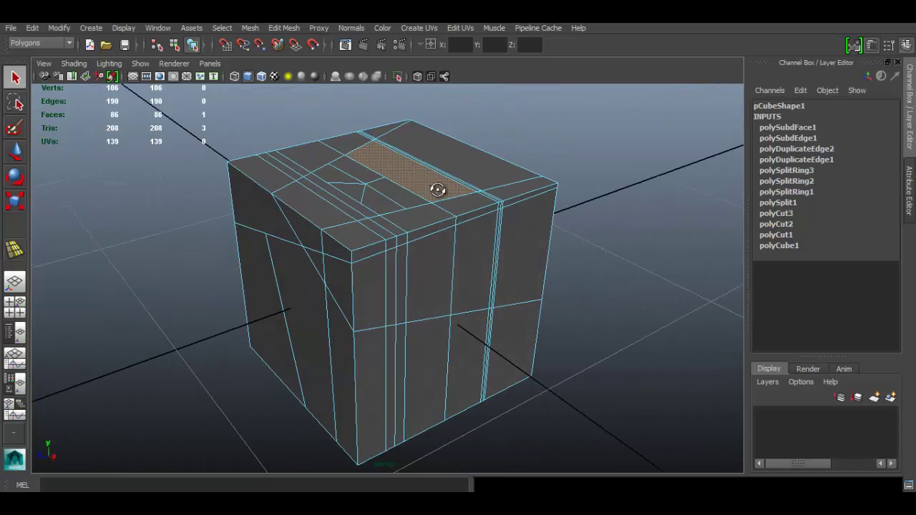
click(290, 29)
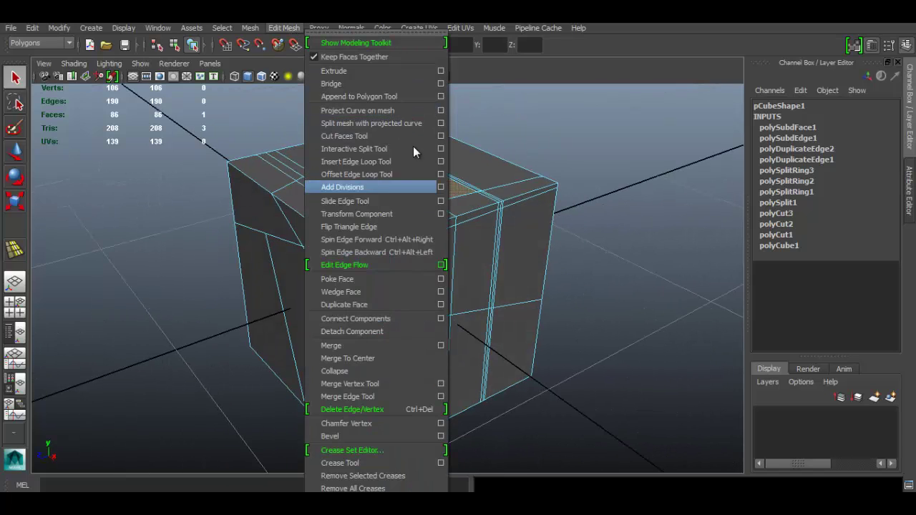